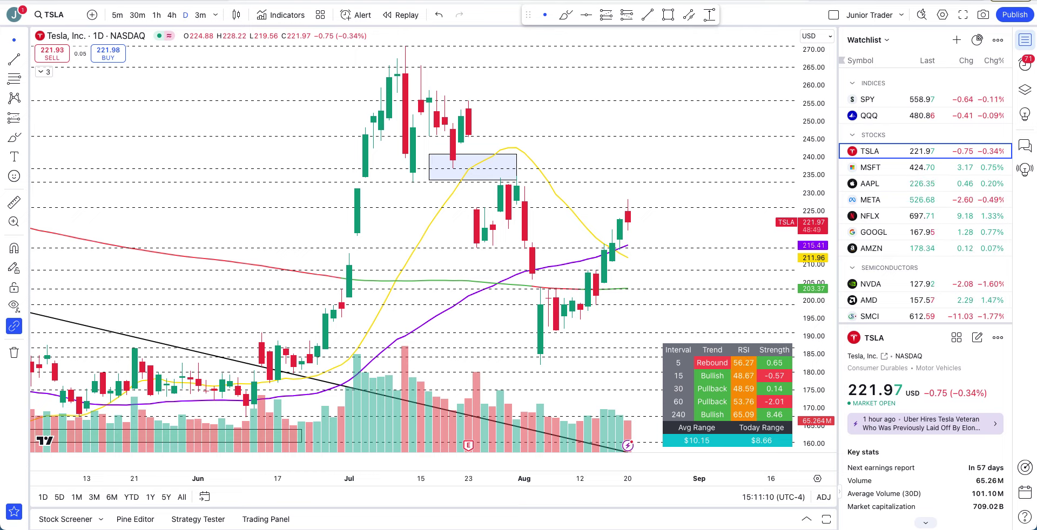
Step: Choose the Dot cursor style, then drag the daily TSLA chart toward earlier dates and slightly up
click(13, 42)
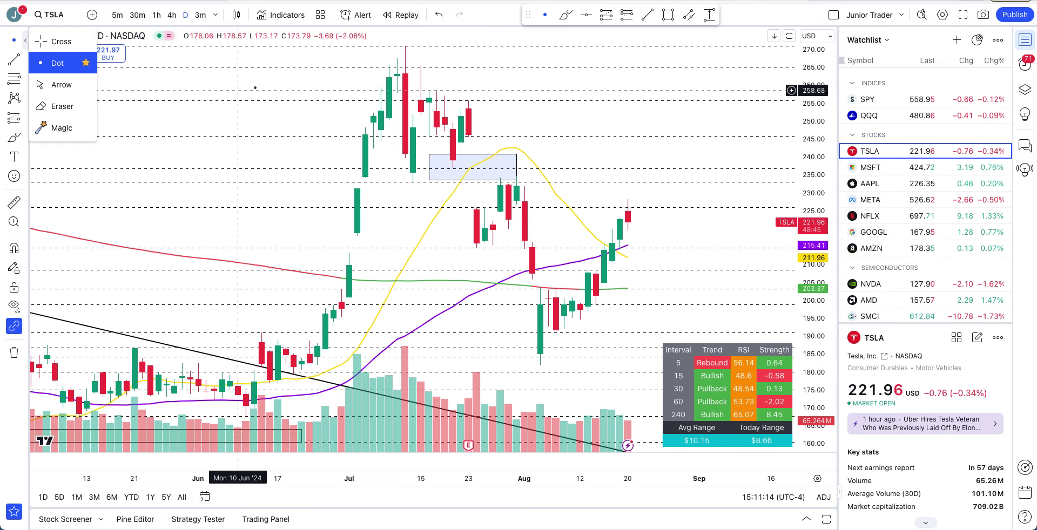
click(274, 90)
drag(273, 90, 285, 100)
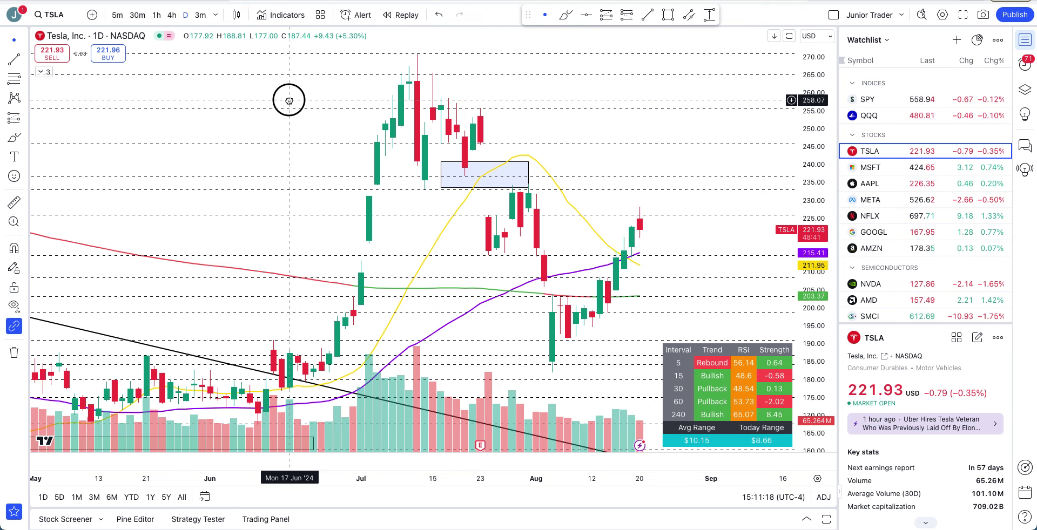
drag(289, 100, 282, 84)
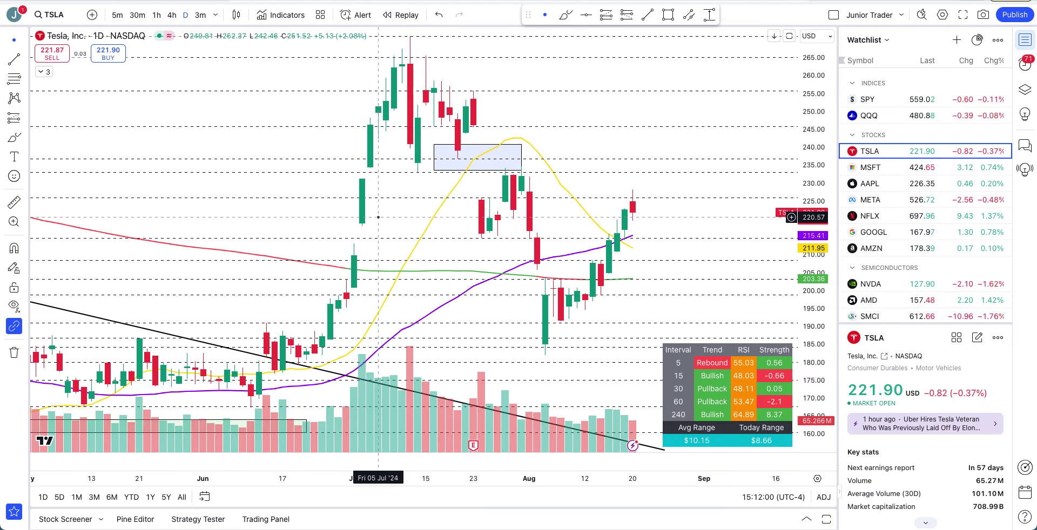
Step: Sketch a freehand brush circle around the latest candles, then undo it
scroll(432, 237, right, 5)
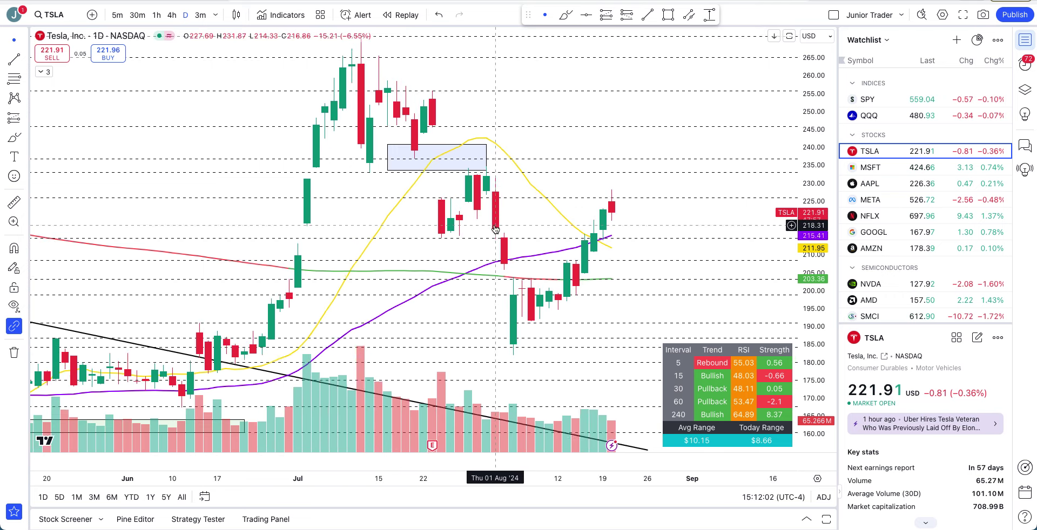
scroll(473, 252, left, 2)
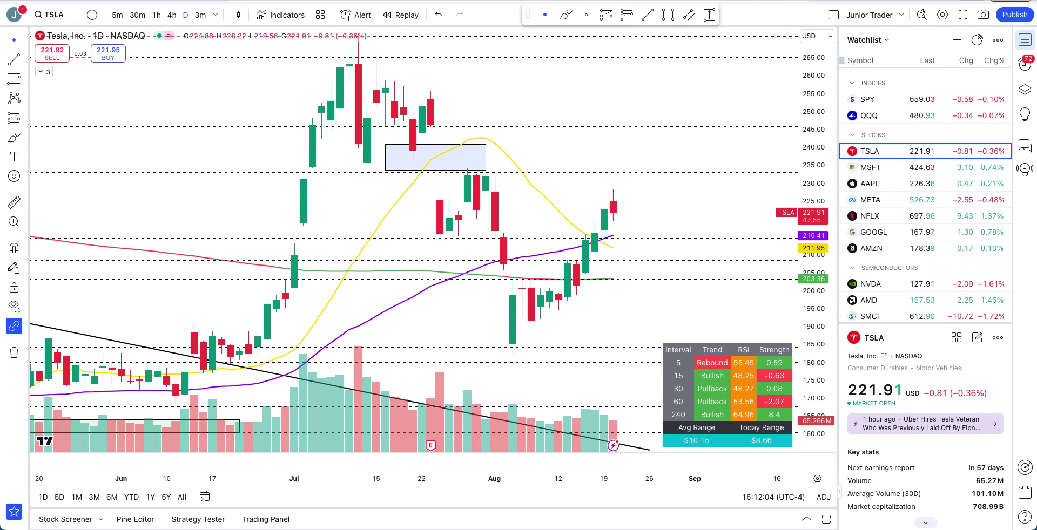
click(565, 18)
mouse_move(611, 181)
mouse_down()
mouse_move(634, 217)
mouse_move(604, 182)
mouse_up()
key(ctrl+z)
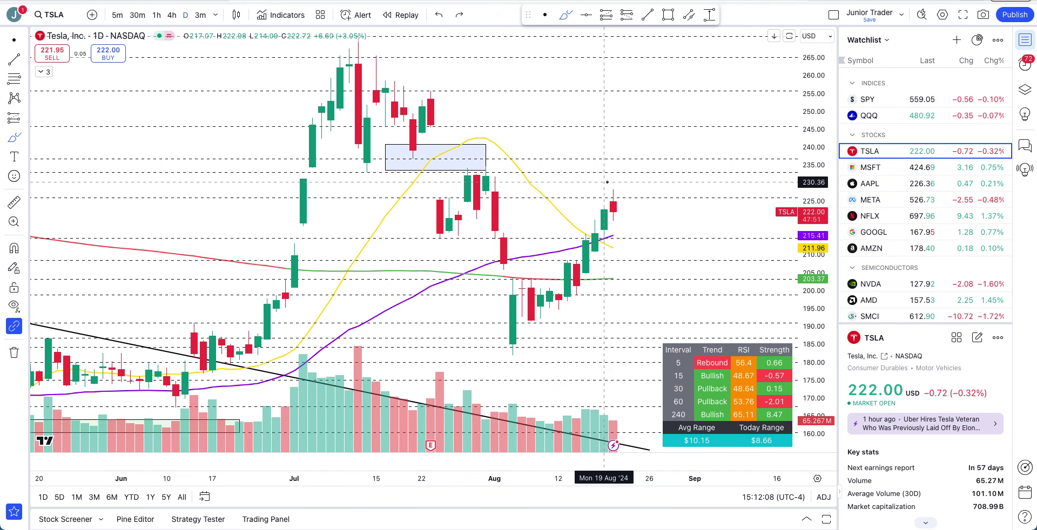
Step: Unhide the JT Easy Day & Swing Trading indicator from the indicator legend
click(43, 72)
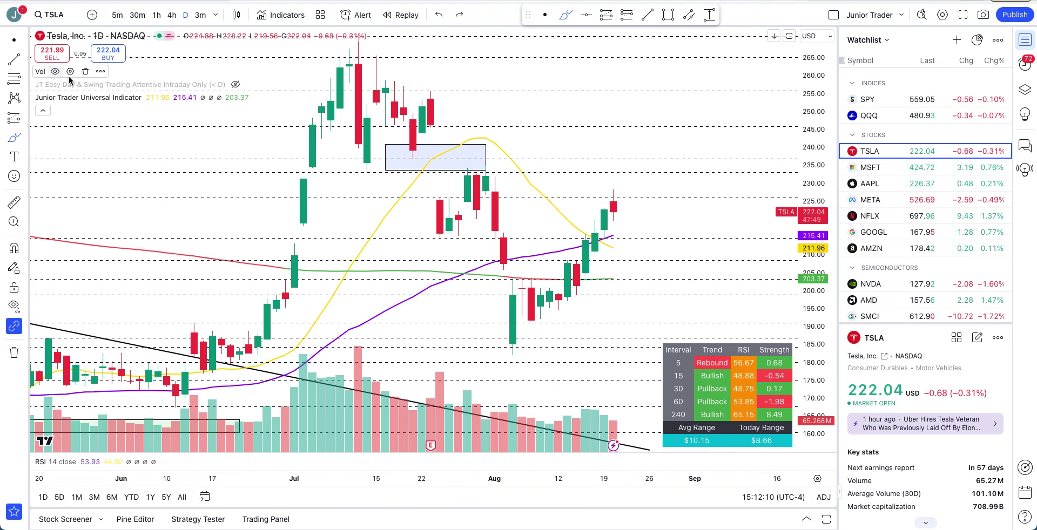
click(235, 84)
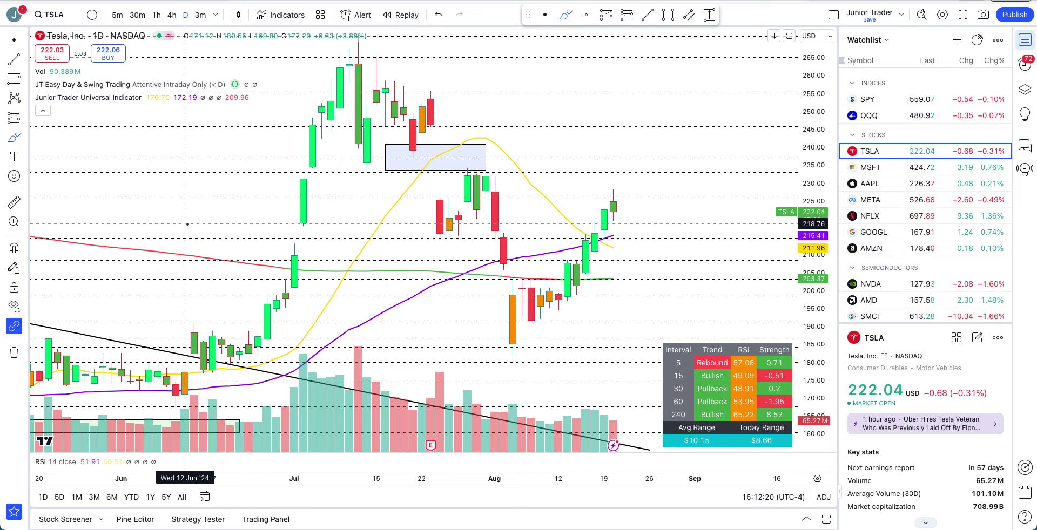
click(43, 110)
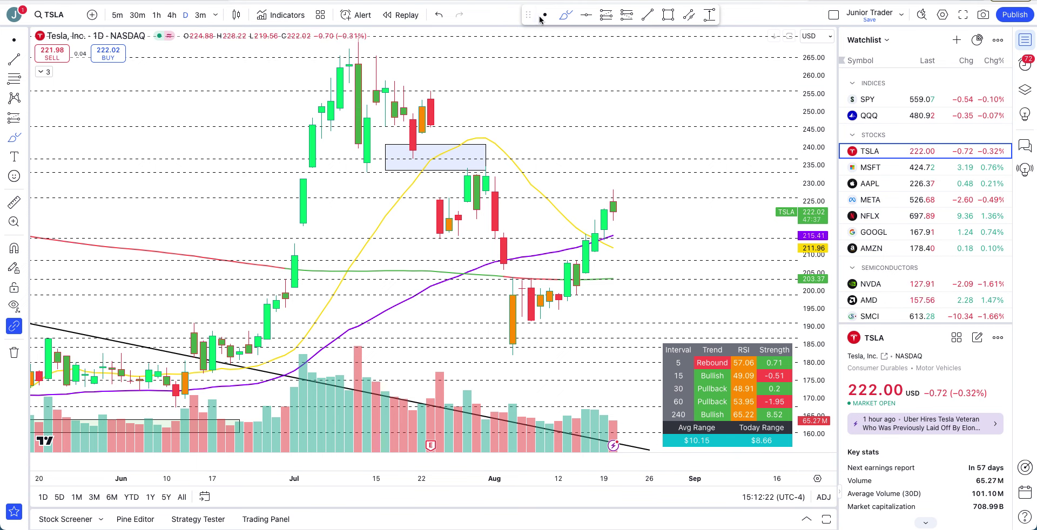
mouse_move(615, 183)
mouse_down()
mouse_move(594, 222)
mouse_move(649, 189)
mouse_move(617, 171)
mouse_up()
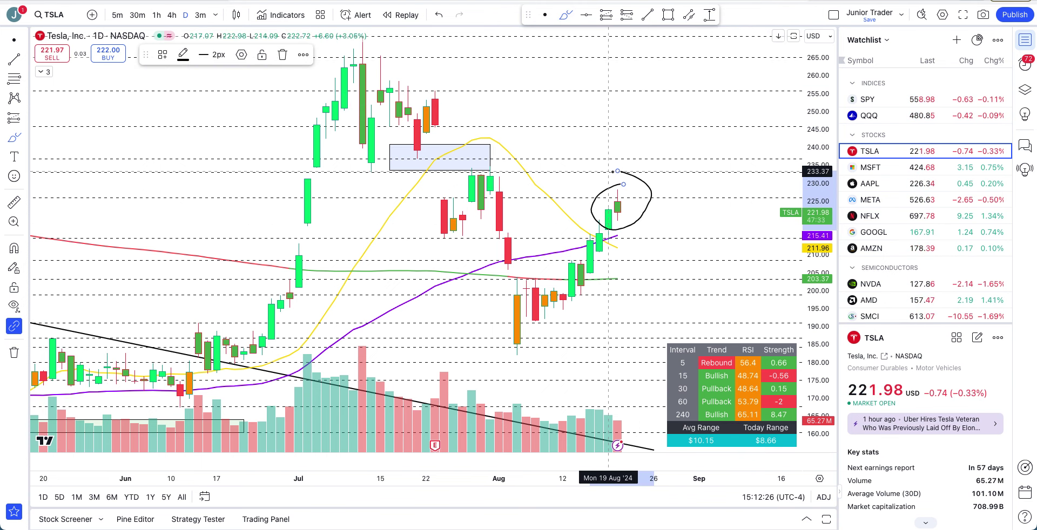
key(ctrl+z)
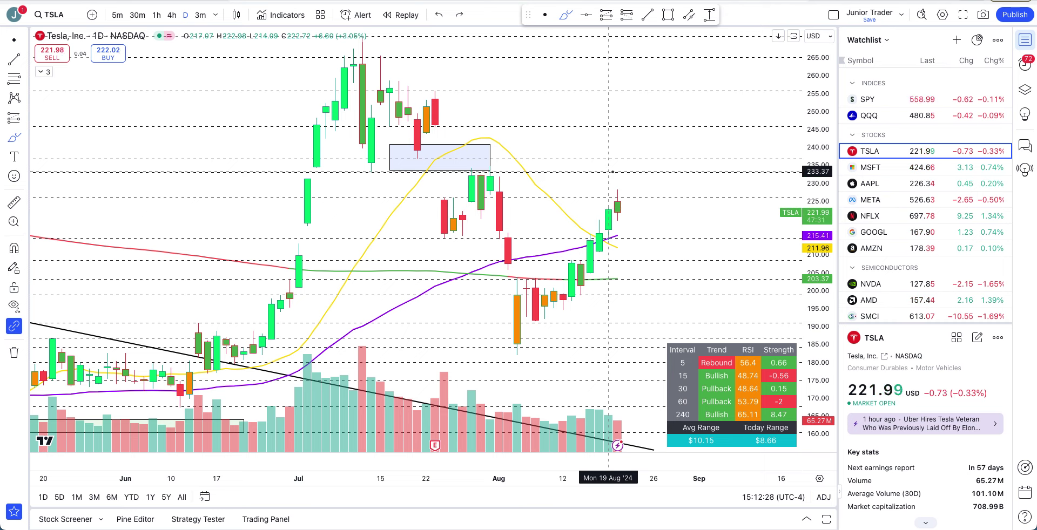
mouse_move(617, 231)
mouse_down()
mouse_move(615, 259)
mouse_move(609, 231)
mouse_up()
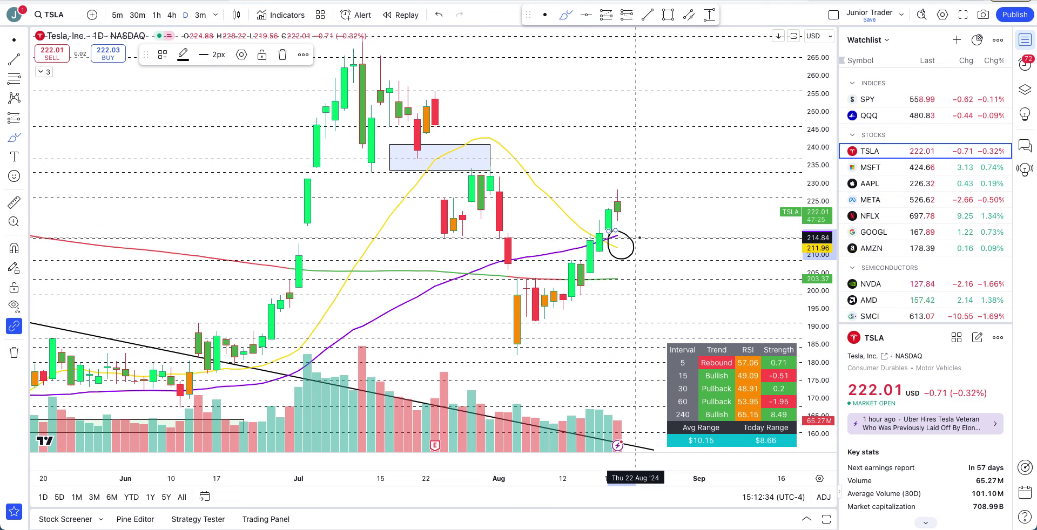
key(ctrl+z)
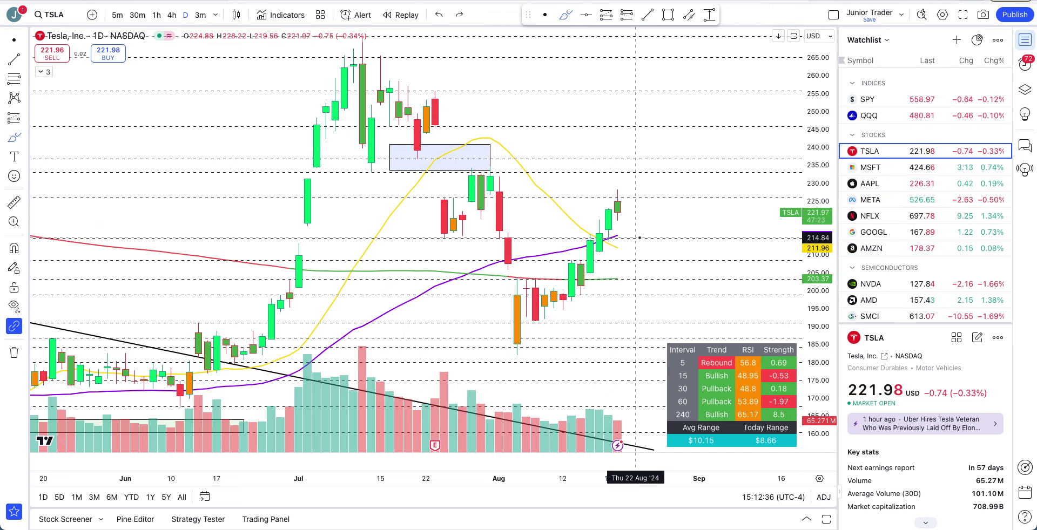
drag(424, 233, 476, 229)
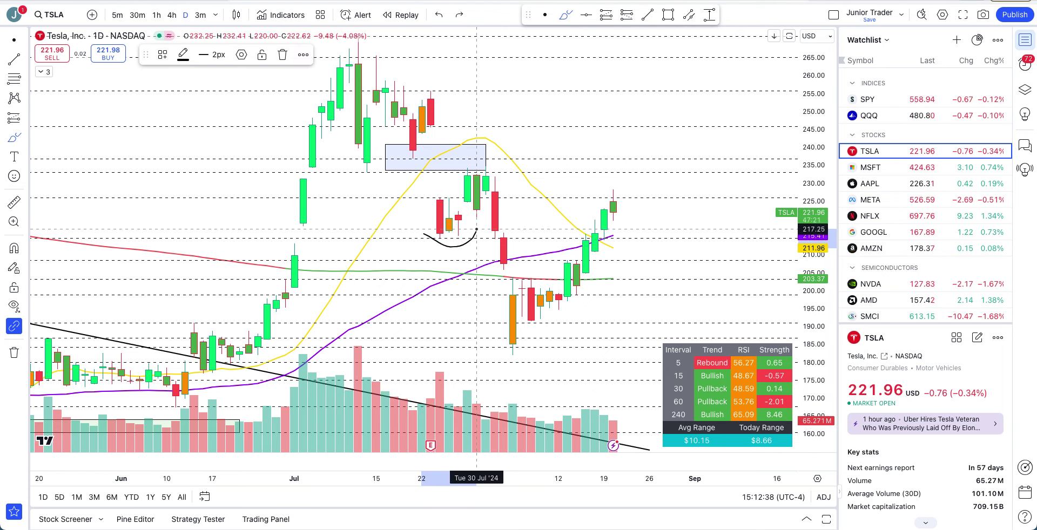
mouse_move(615, 227)
mouse_down()
mouse_move(625, 259)
mouse_move(620, 229)
mouse_up()
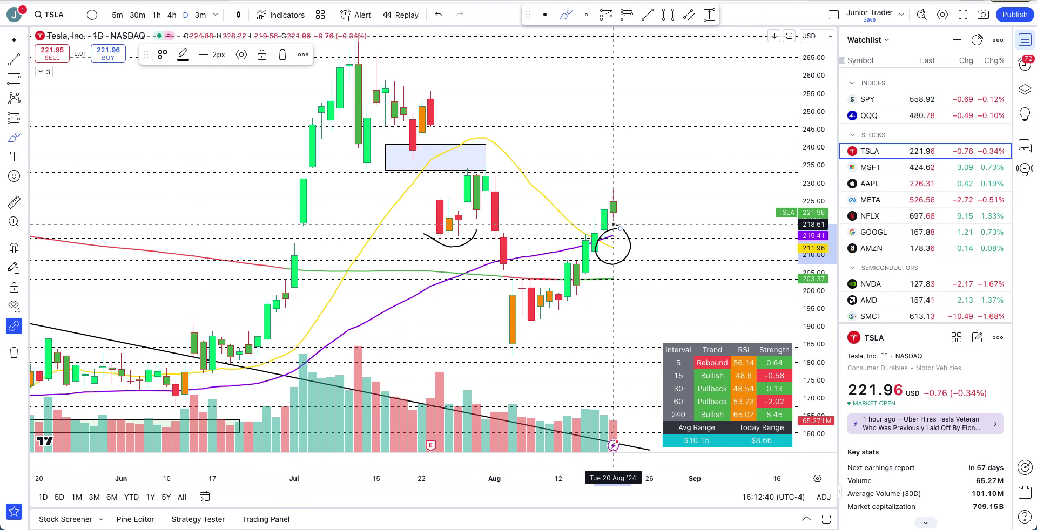
key(ctrl+z)
key(ctrl+z)
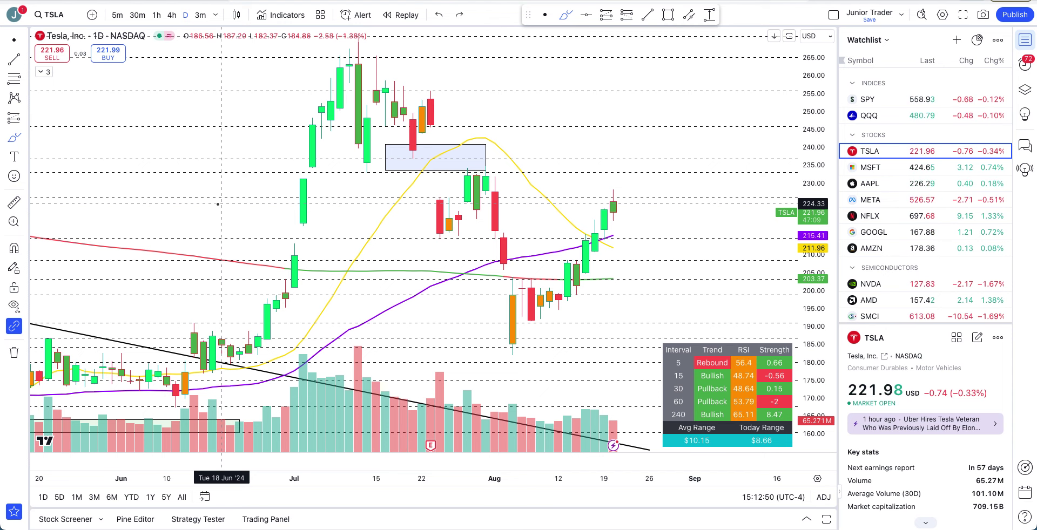
Step: Switch TSLA to 5-minute candles and stretch the price scale so the 20 Aug session fills the view
click(118, 16)
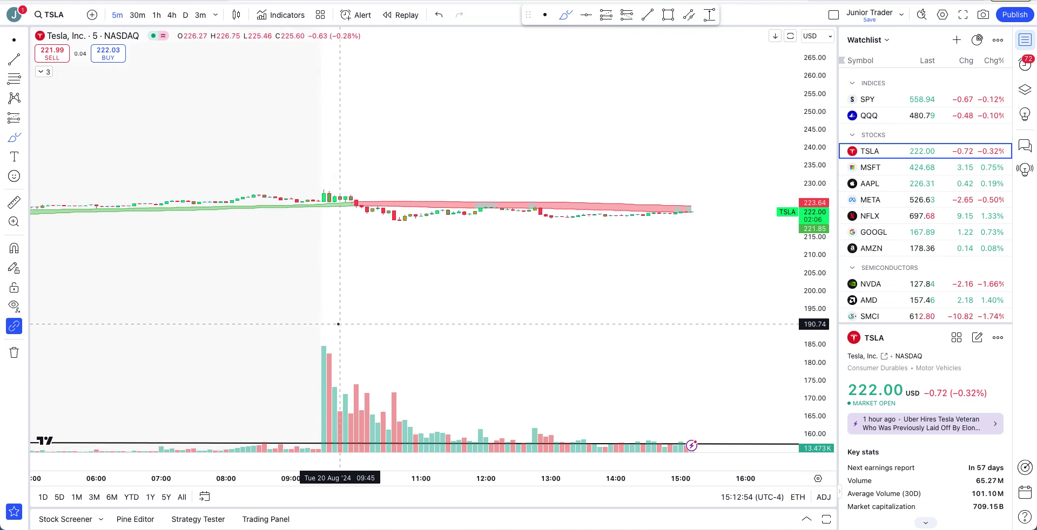
drag(813, 411, 809, 140)
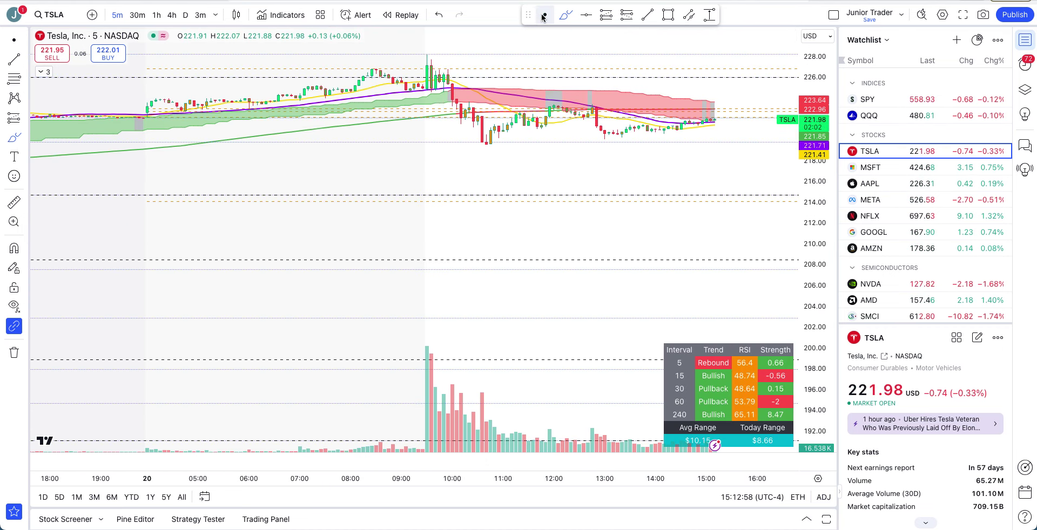
drag(537, 153, 534, 243)
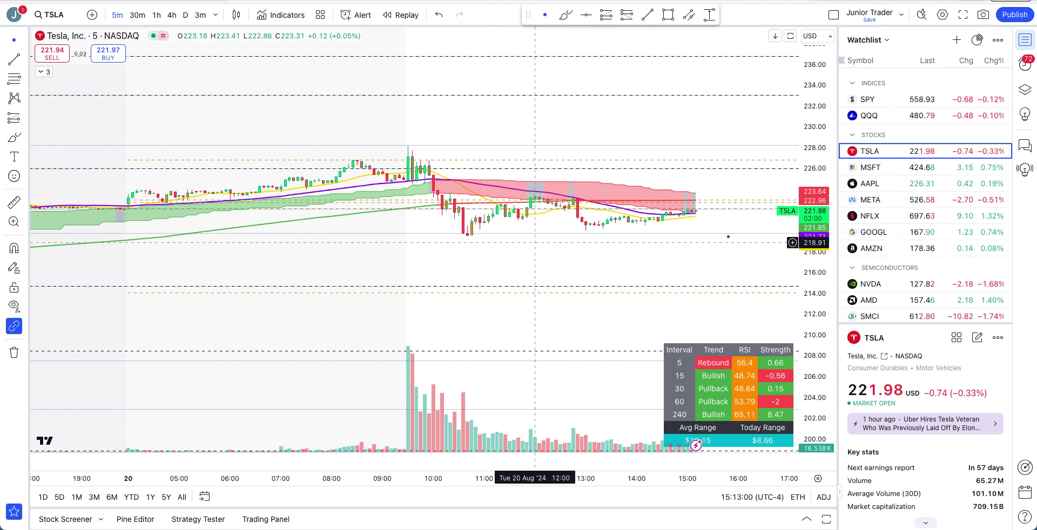
drag(813, 259, 812, 113)
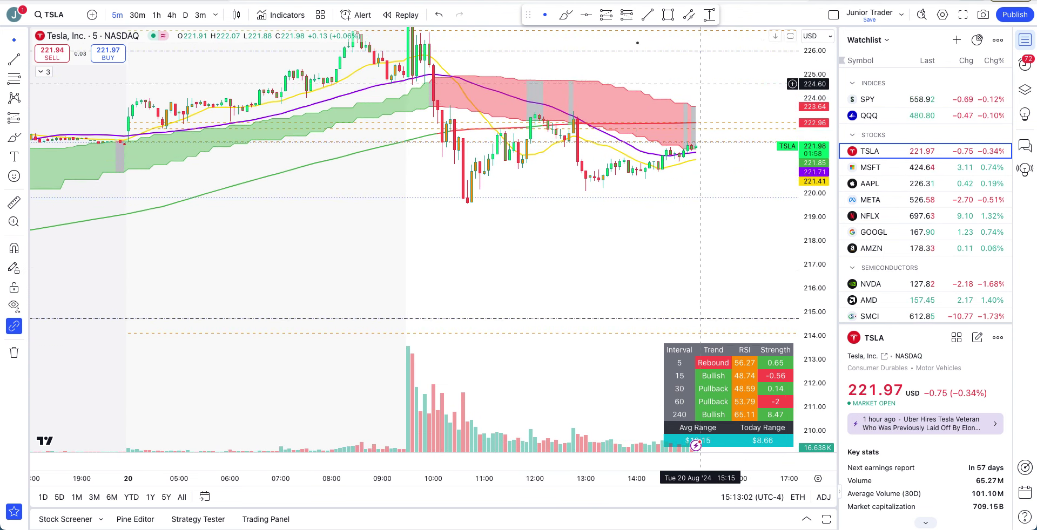
drag(631, 63, 660, 141)
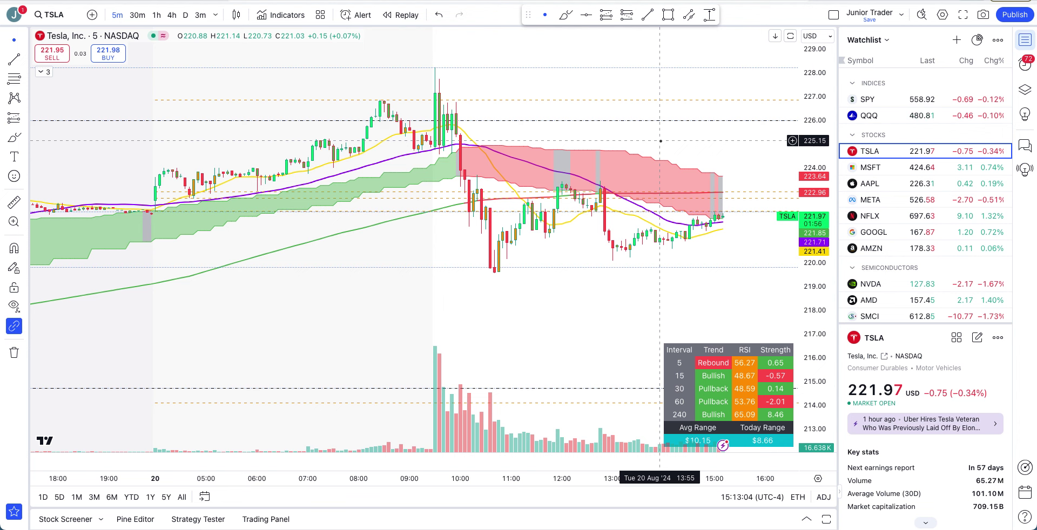
scroll(660, 141, up, 2)
click(565, 15)
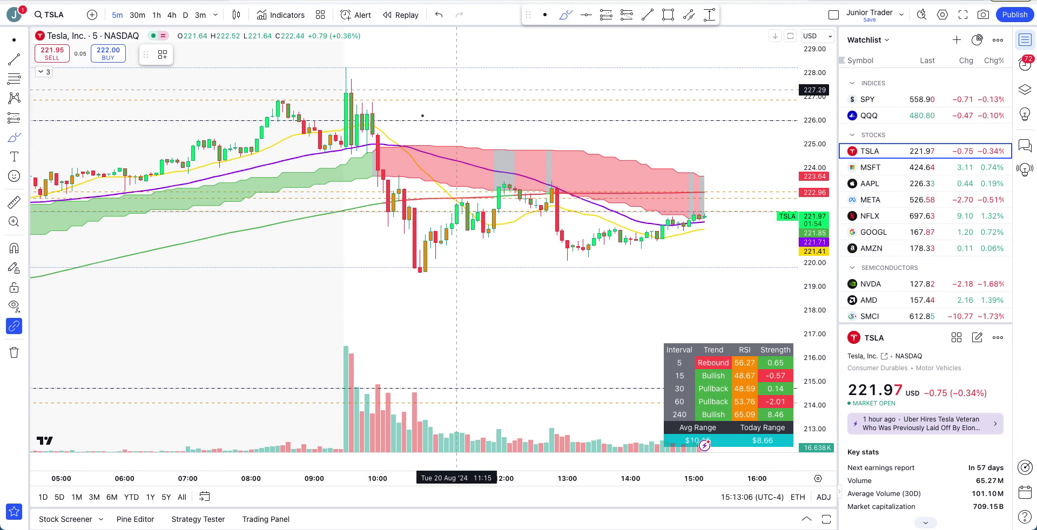
mouse_move(374, 142)
mouse_down()
mouse_move(389, 165)
mouse_move(378, 162)
mouse_move(380, 179)
mouse_move(425, 253)
mouse_up()
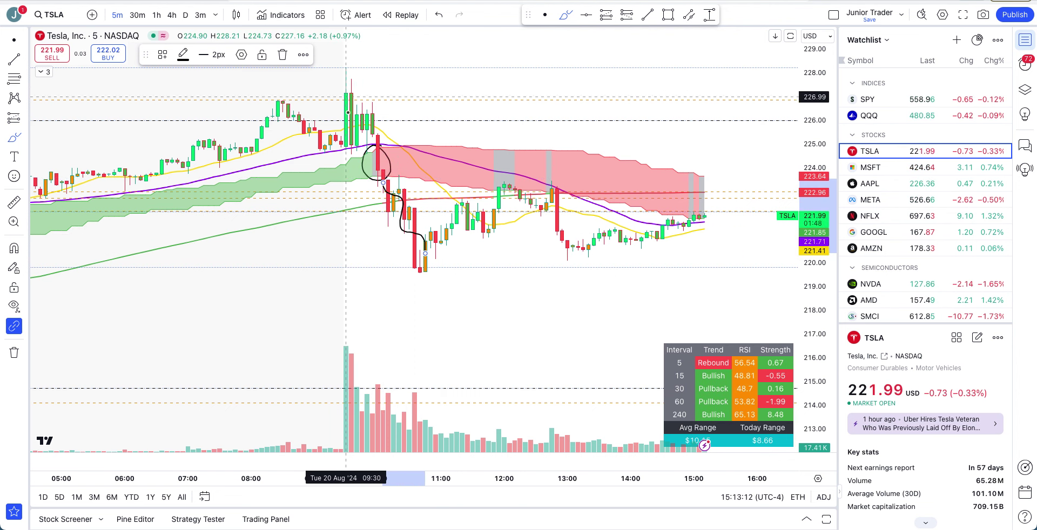
mouse_move(371, 110)
mouse_down()
mouse_move(345, 135)
mouse_move(378, 126)
mouse_move(367, 121)
mouse_up()
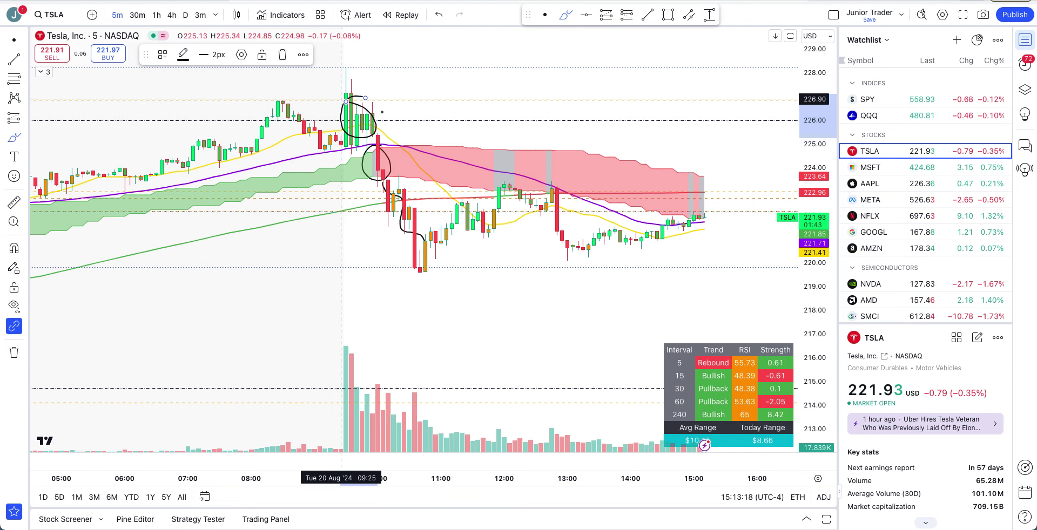
key(ctrl+z)
key(ctrl+z)
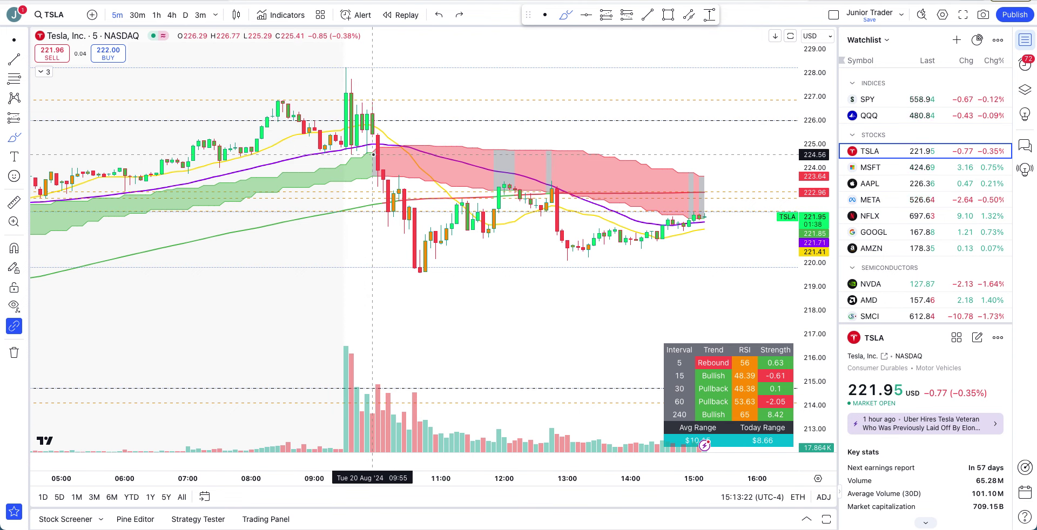
mouse_move(367, 130)
mouse_down()
mouse_move(394, 139)
mouse_move(378, 158)
mouse_move(377, 149)
mouse_move(383, 177)
mouse_up()
key(ctrl+z)
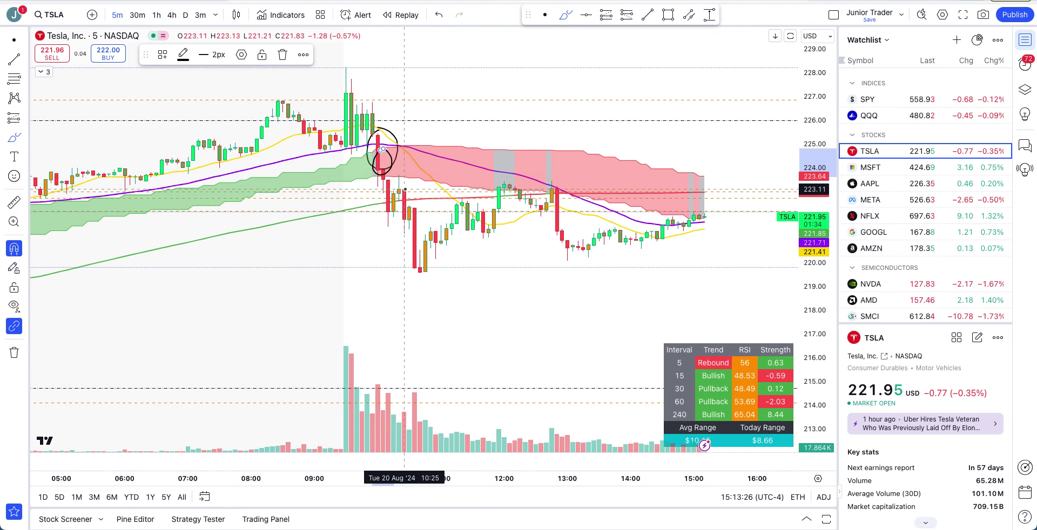
key(ctrl+z)
drag(377, 164, 421, 261)
key(ctrl+z)
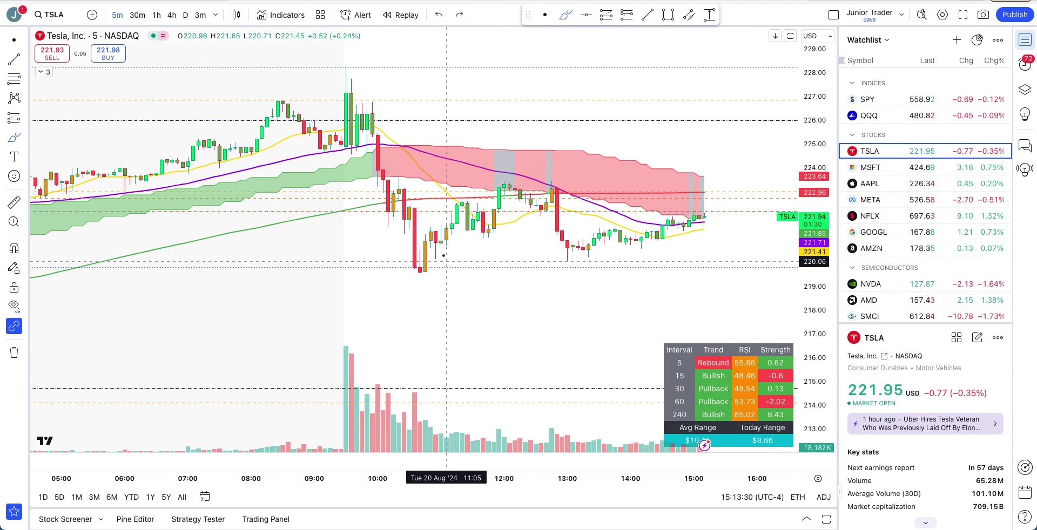
scroll(743, 423, down, 3)
mouse_move(723, 424)
mouse_down()
mouse_move(700, 447)
mouse_move(750, 447)
mouse_move(780, 424)
mouse_up()
key(ctrl+z)
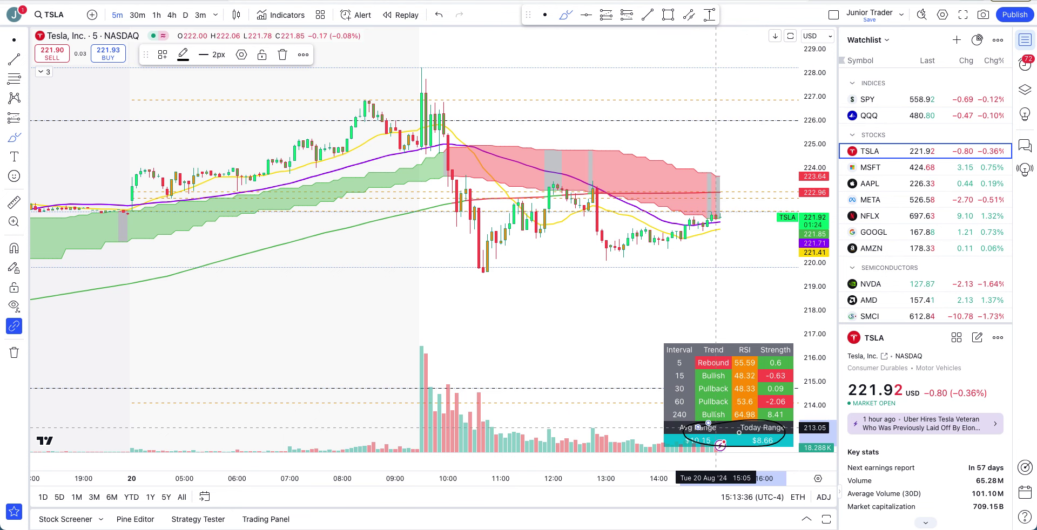
key(ctrl+z)
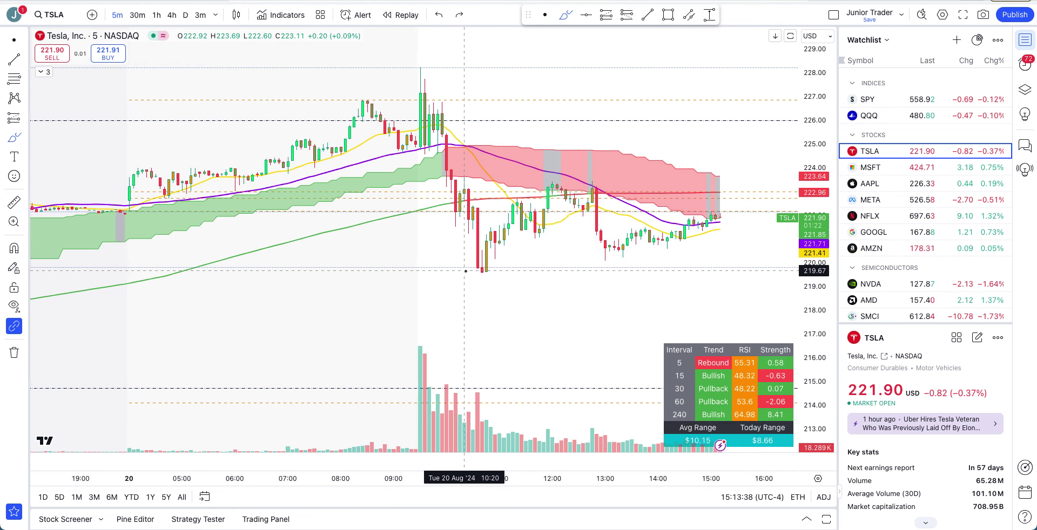
scroll(466, 271, up, 3)
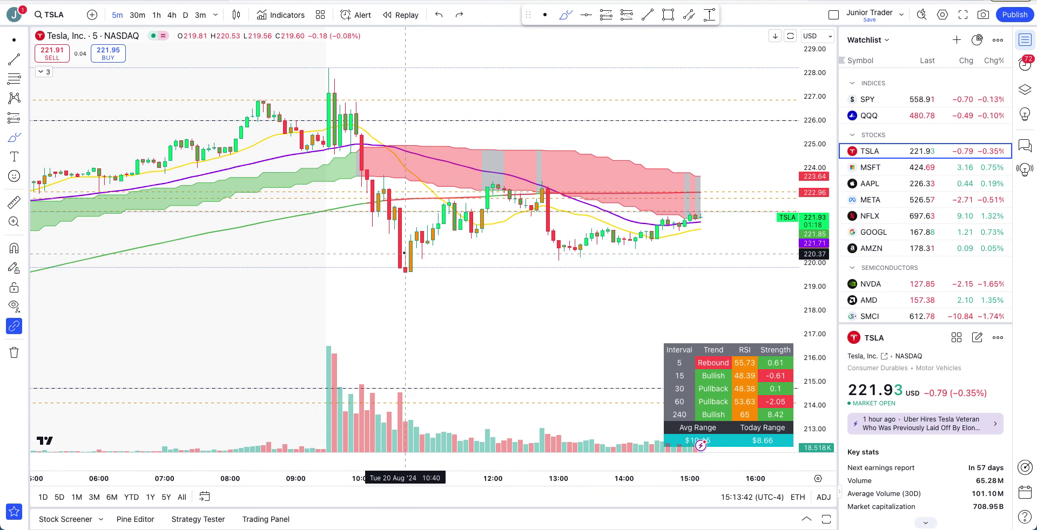
scroll(469, 256, down, 1)
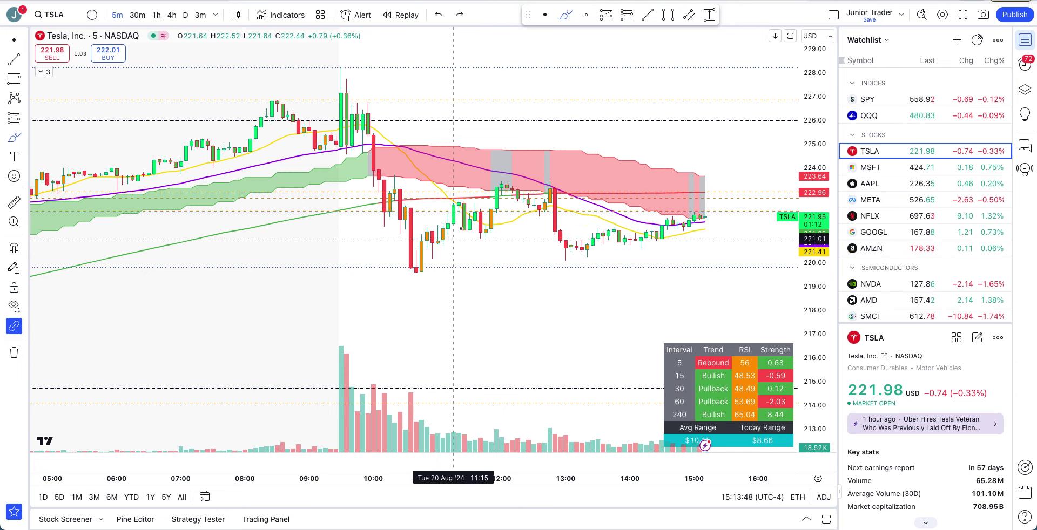
click(416, 259)
mouse_move(416, 259)
mouse_down()
mouse_move(418, 274)
mouse_move(423, 241)
mouse_move(429, 263)
mouse_up()
key(ctrl+z)
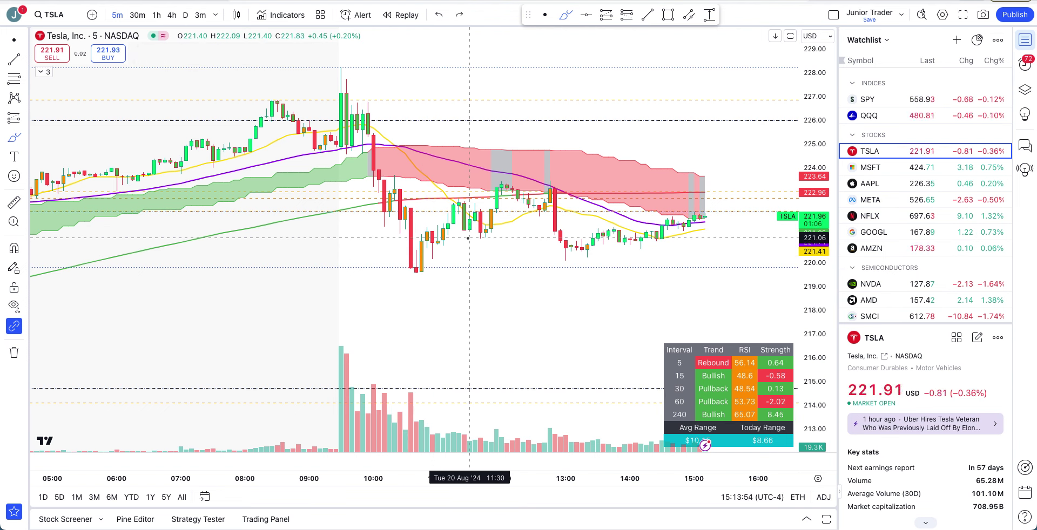
mouse_move(453, 244)
mouse_down()
mouse_move(432, 250)
mouse_move(492, 242)
mouse_up()
click(472, 244)
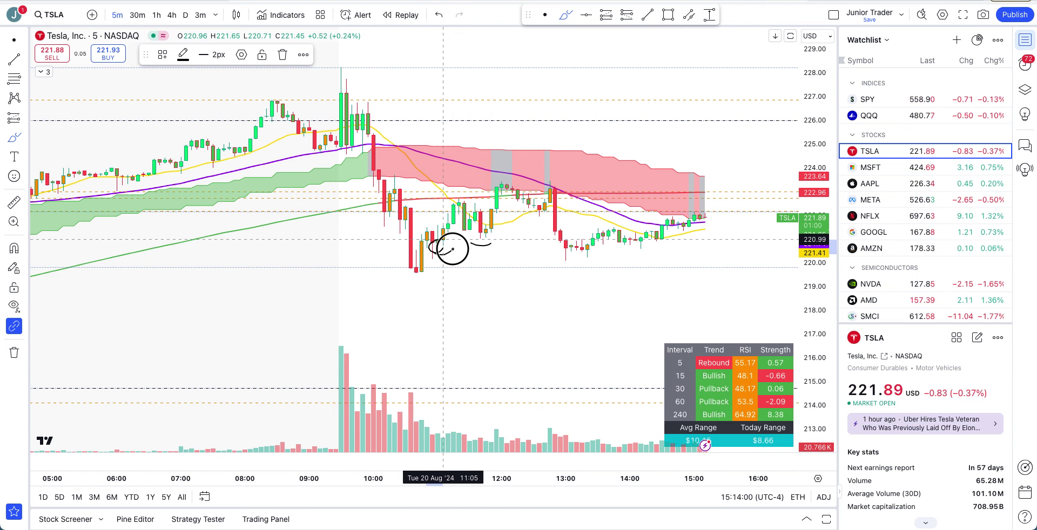
key(ctrl+z)
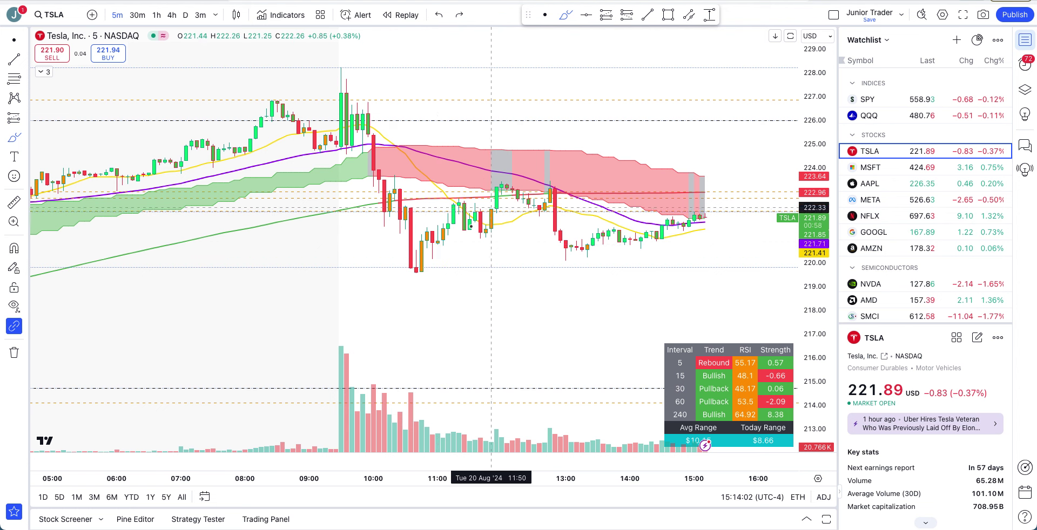
mouse_move(439, 171)
mouse_down()
mouse_move(608, 178)
mouse_move(673, 199)
mouse_up()
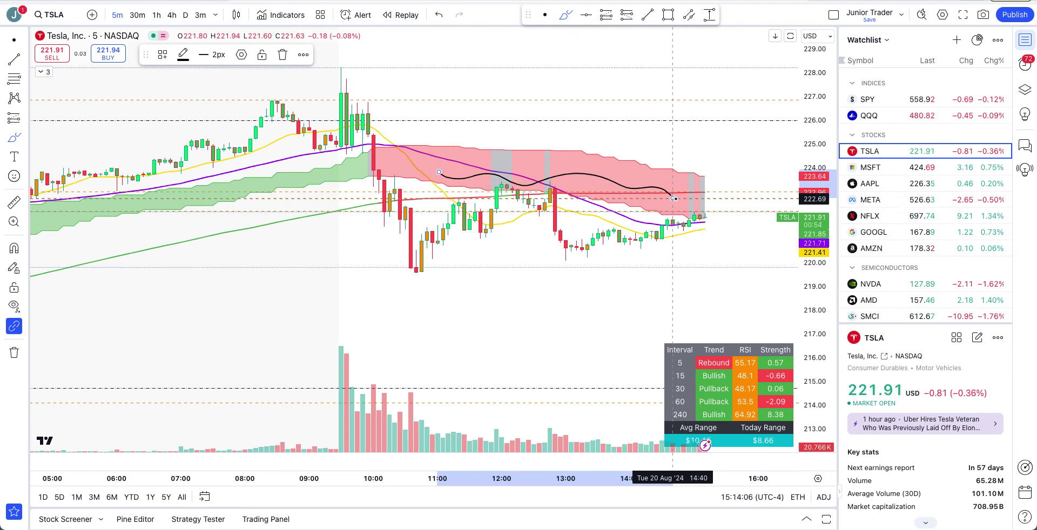
key(ctrl+z)
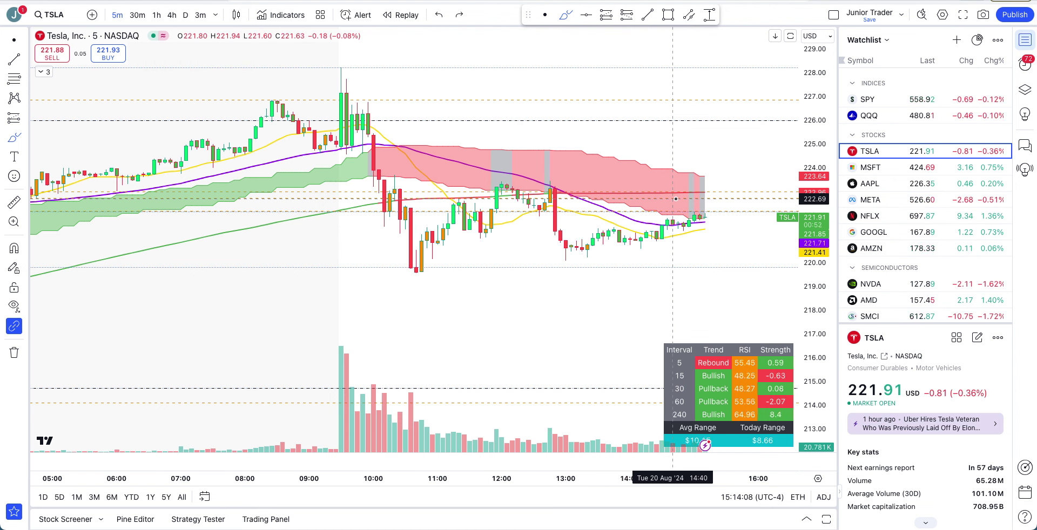
mouse_move(497, 183)
mouse_down()
mouse_move(505, 198)
mouse_move(500, 180)
mouse_up()
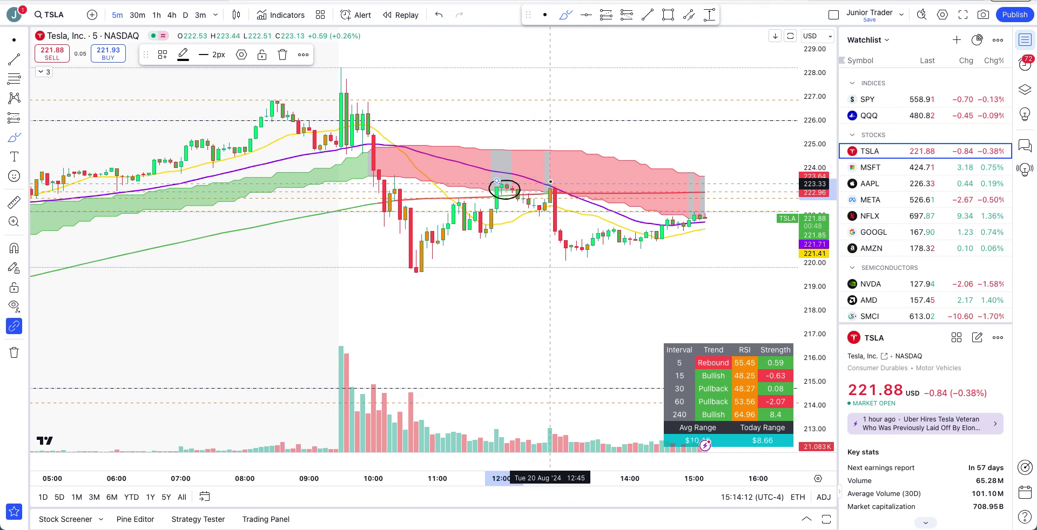
drag(547, 180, 554, 177)
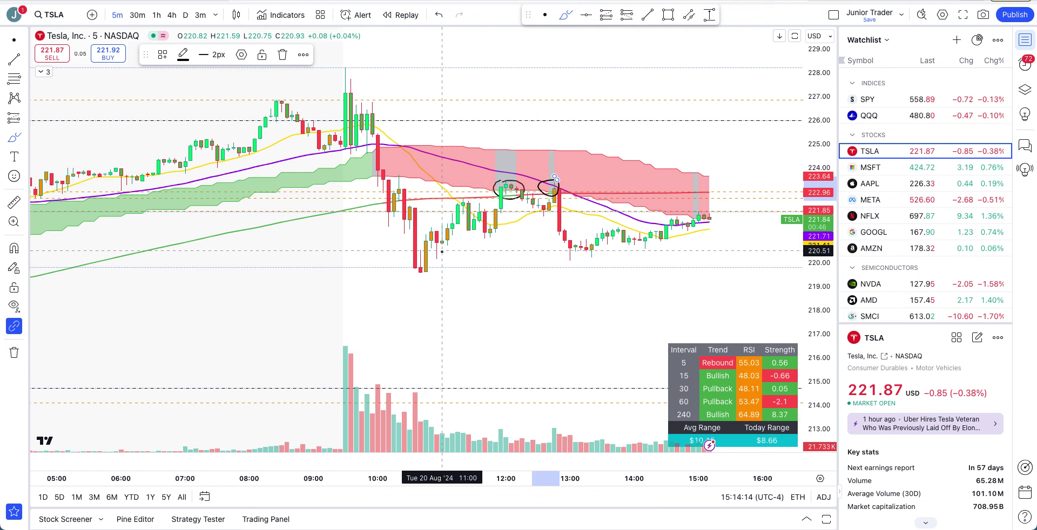
drag(430, 267, 597, 263)
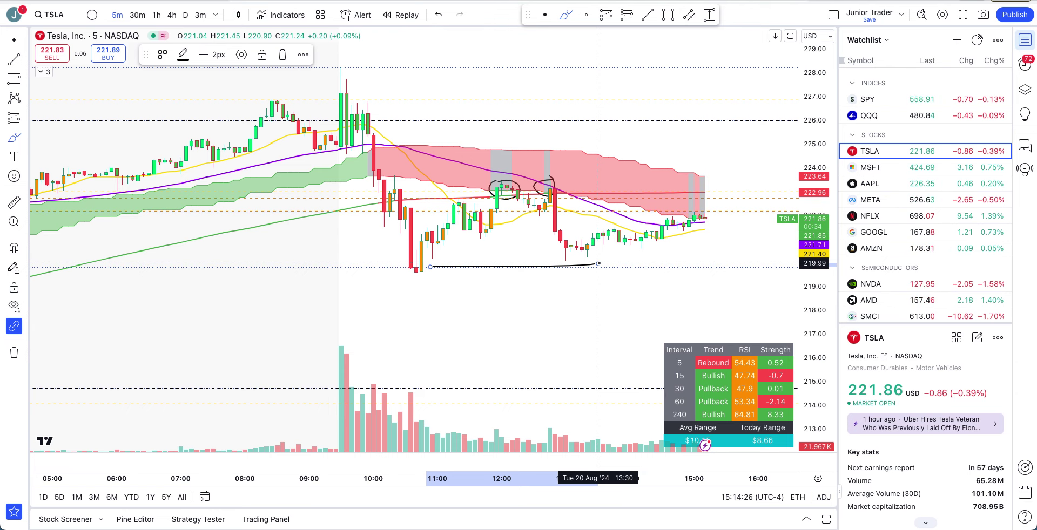
key(ctrl+z)
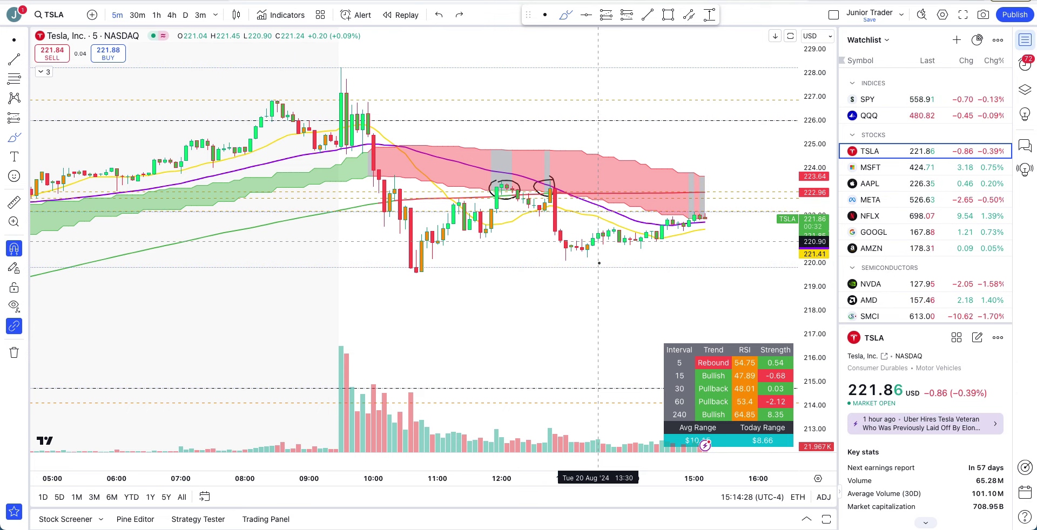
scroll(451, 254, down, 5)
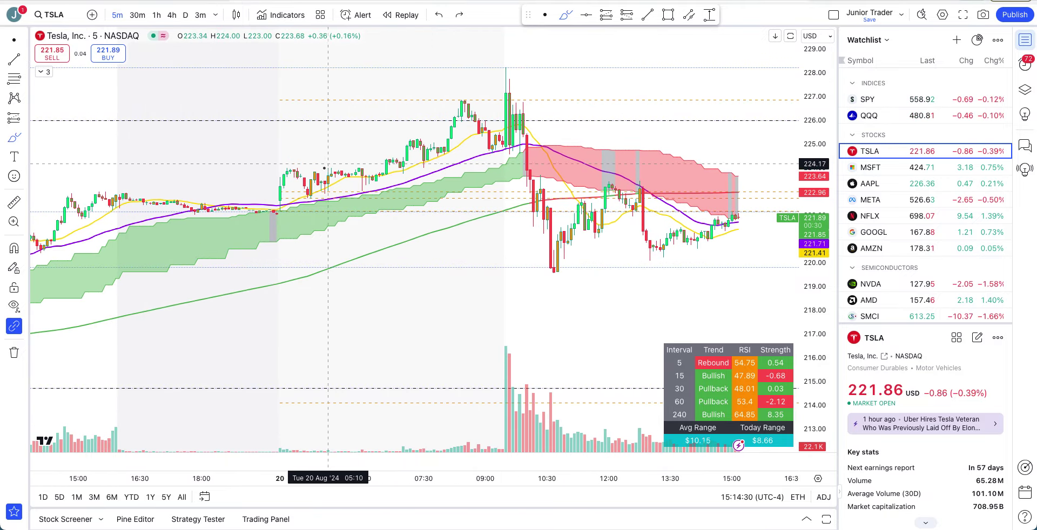
mouse_move(293, 202)
mouse_down()
mouse_move(273, 213)
mouse_move(366, 222)
mouse_move(485, 173)
mouse_move(284, 185)
mouse_move(414, 162)
mouse_up()
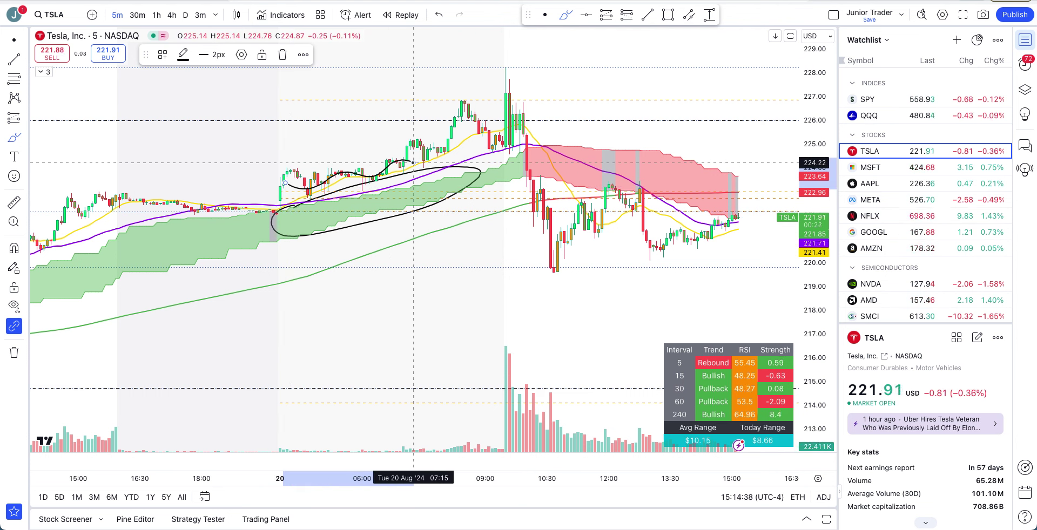
key(ctrl+z)
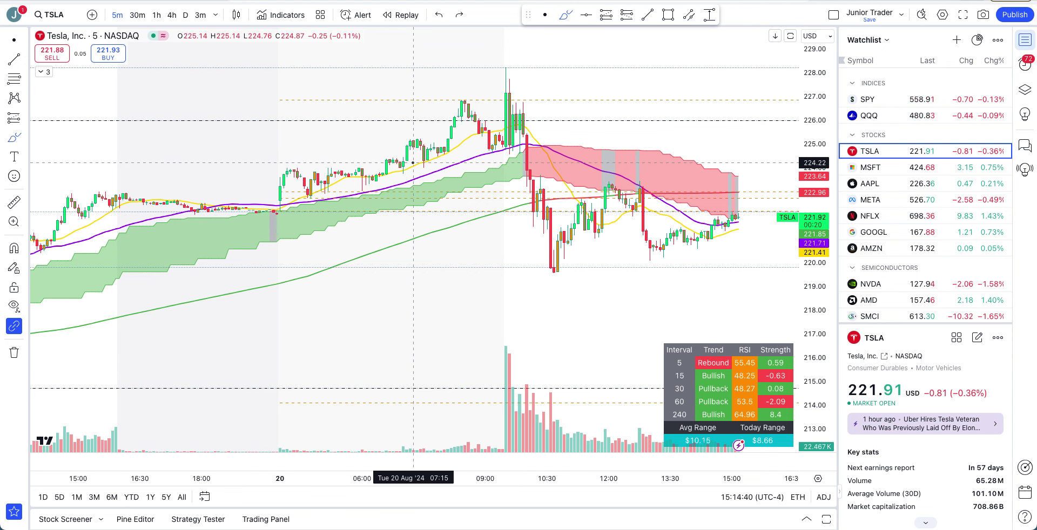
scroll(413, 162, down, 3)
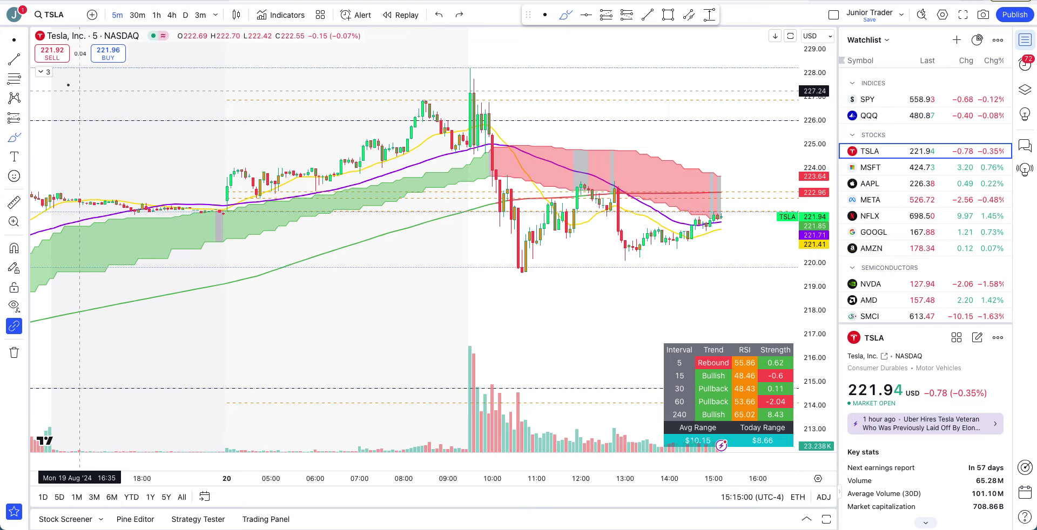
Step: On the daily chart, hide the JT Easy Day & Swing Trading indicator
click(44, 72)
click(43, 110)
click(185, 14)
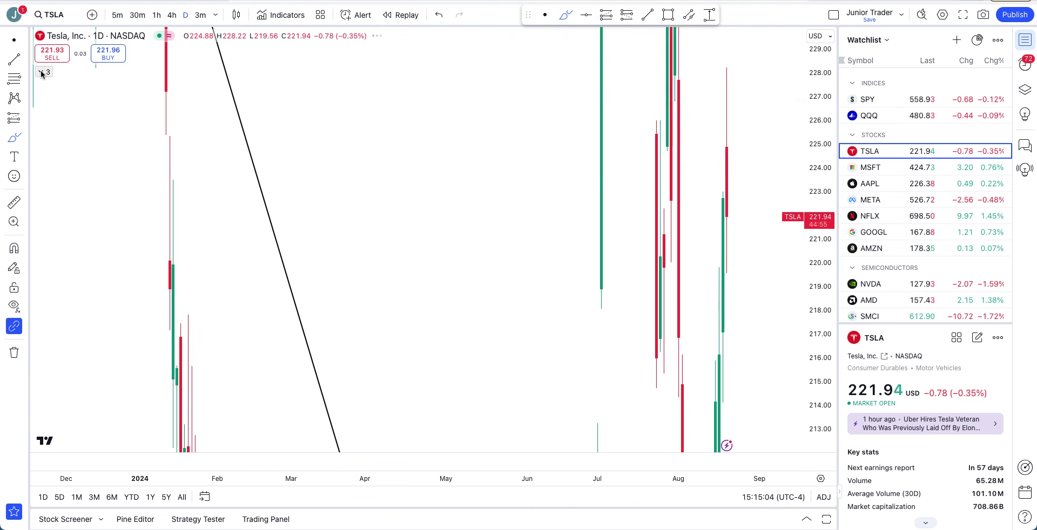
click(43, 73)
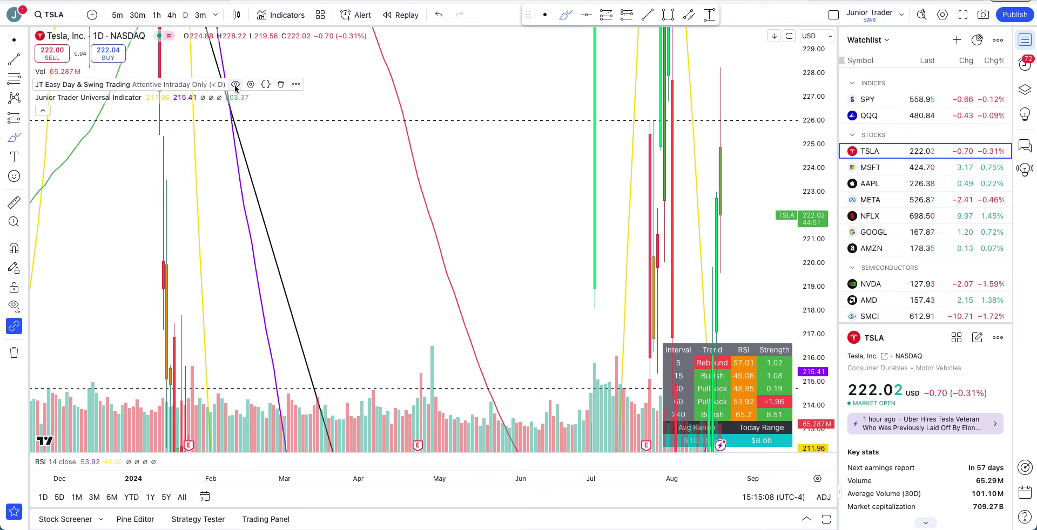
click(235, 85)
click(42, 111)
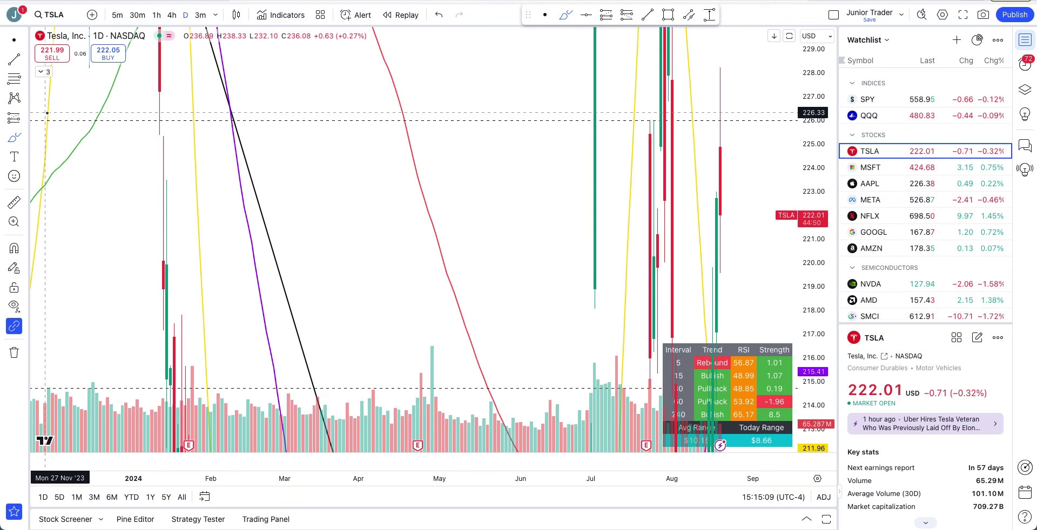
Step: Auto-fit the price scale and switch TSLA to the 1-hour interval
double_click(825, 66)
scroll(654, 157, up, 3)
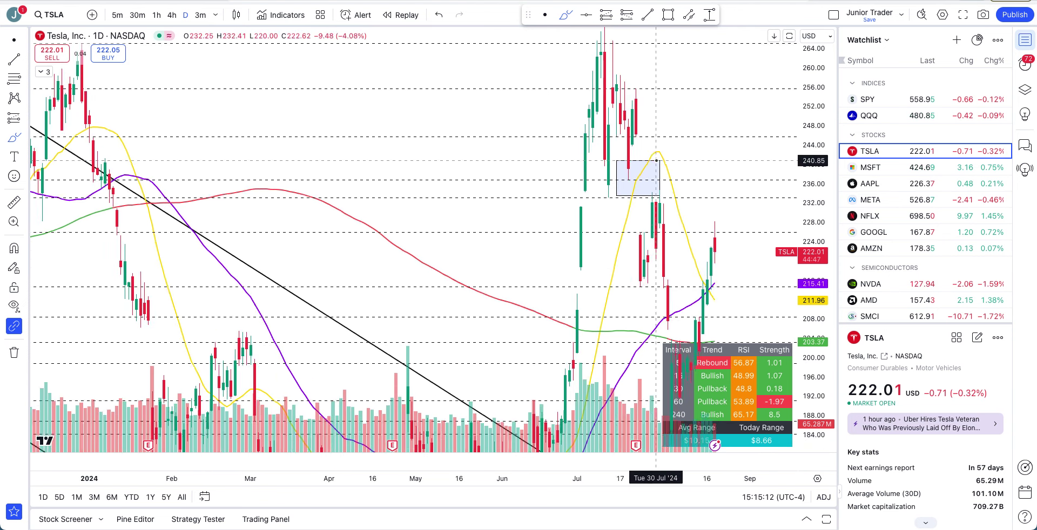
click(157, 14)
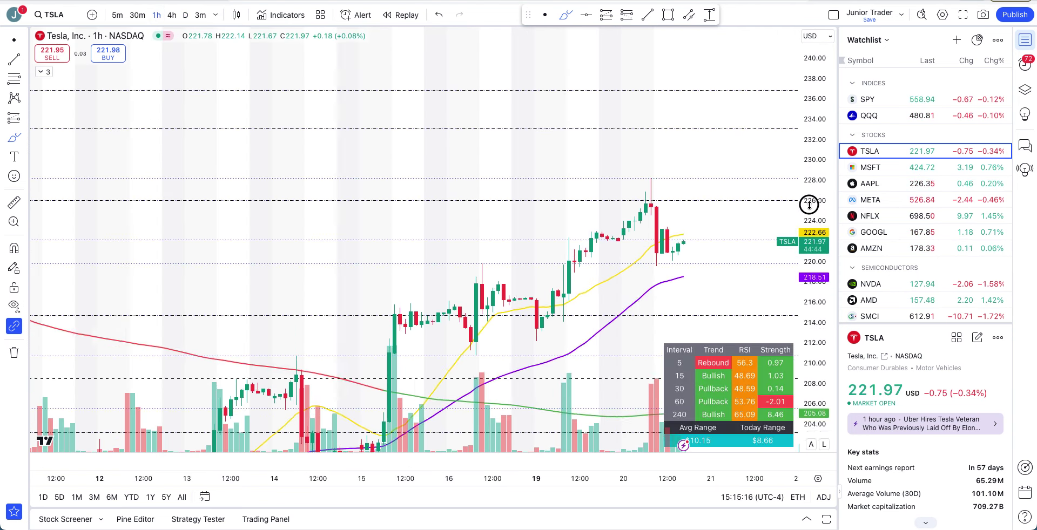
Step: Sketch a curve down from the 20 Aug peak, undo it, and pan the hourly chart left and up
drag(727, 219, 637, 196)
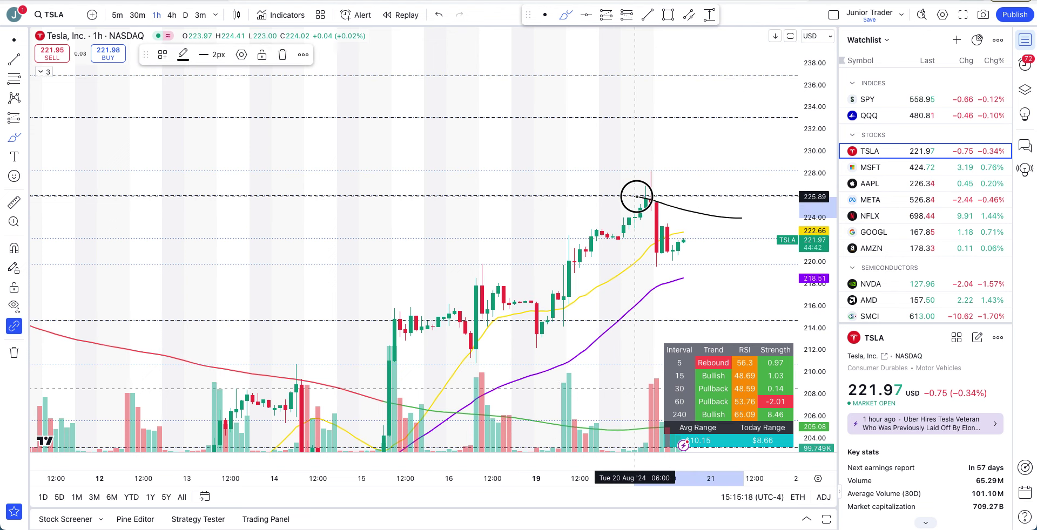
key(ctrl+z)
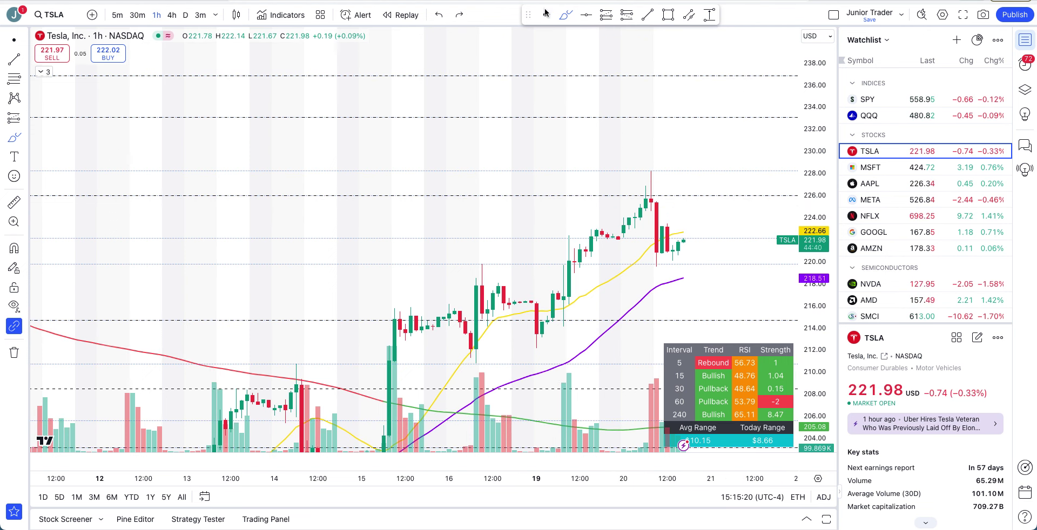
drag(445, 154, 297, 100)
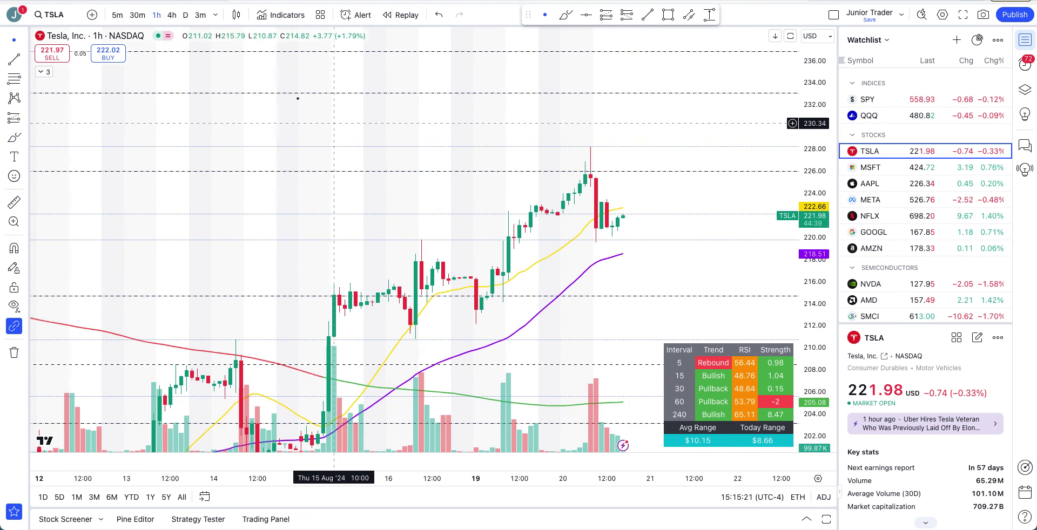
Step: Toggle the visibility of JT Easy Day & Swing Trading in the indicator legend
click(41, 71)
mouse_move(233, 88)
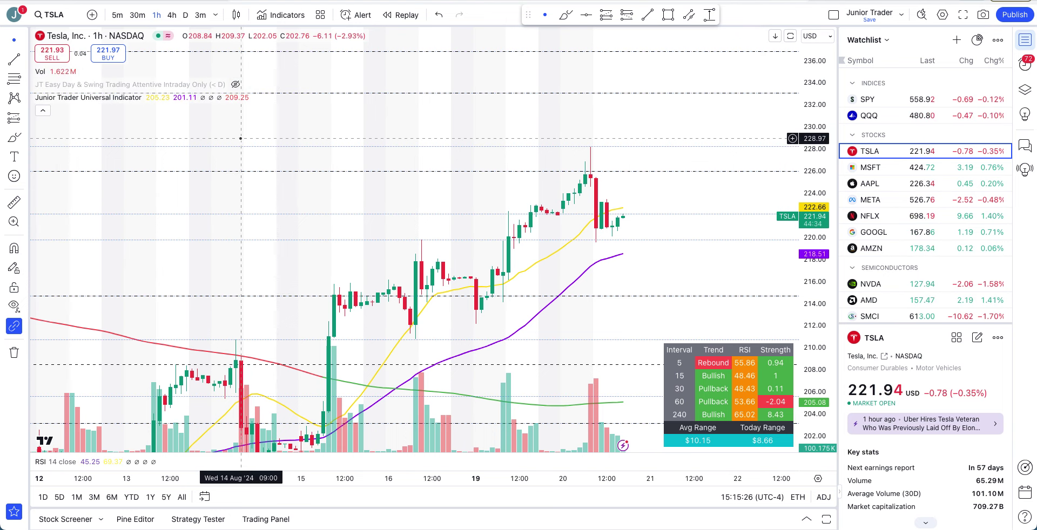
click(235, 84)
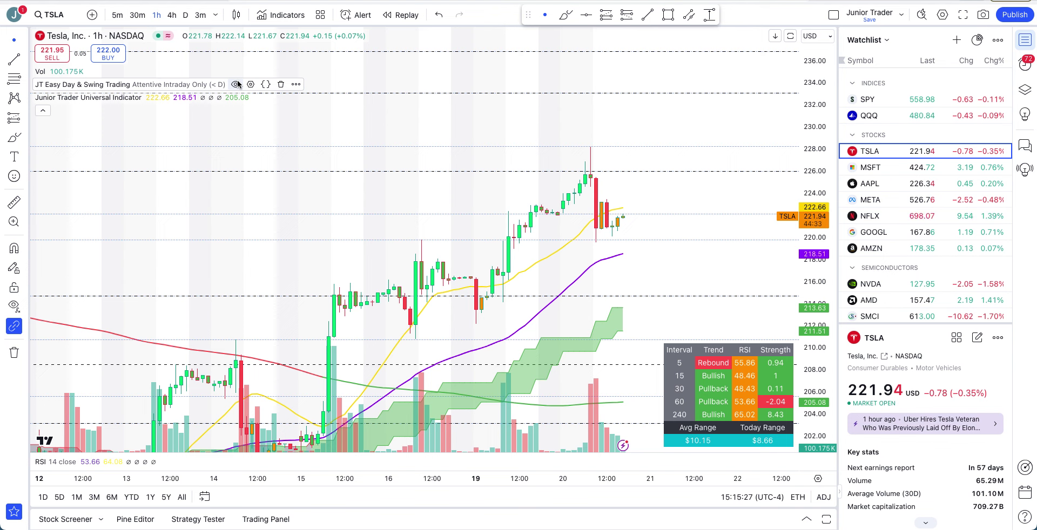
click(40, 111)
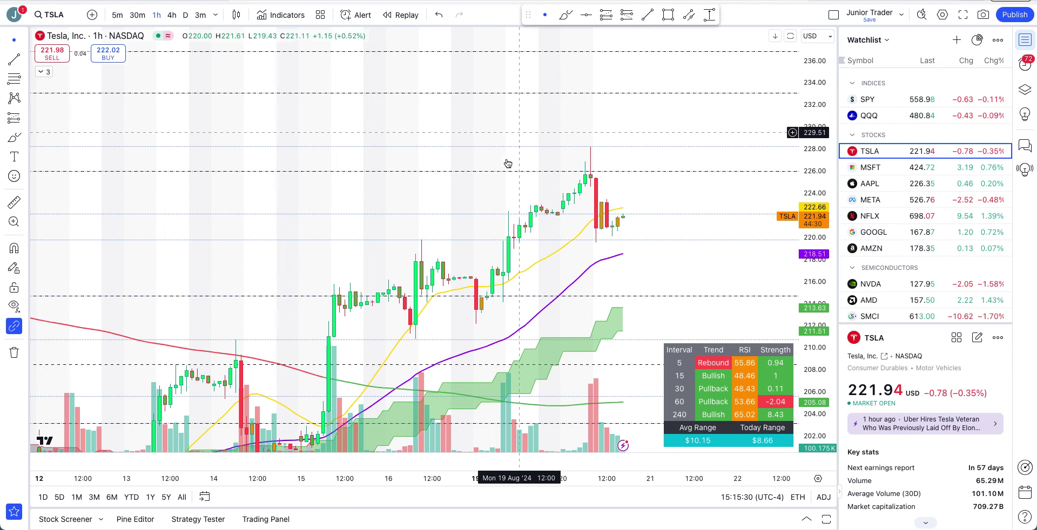
Step: Pan the chart higher, brush a stroke down from the 20 Aug peak, then undo it
drag(447, 222, 445, 171)
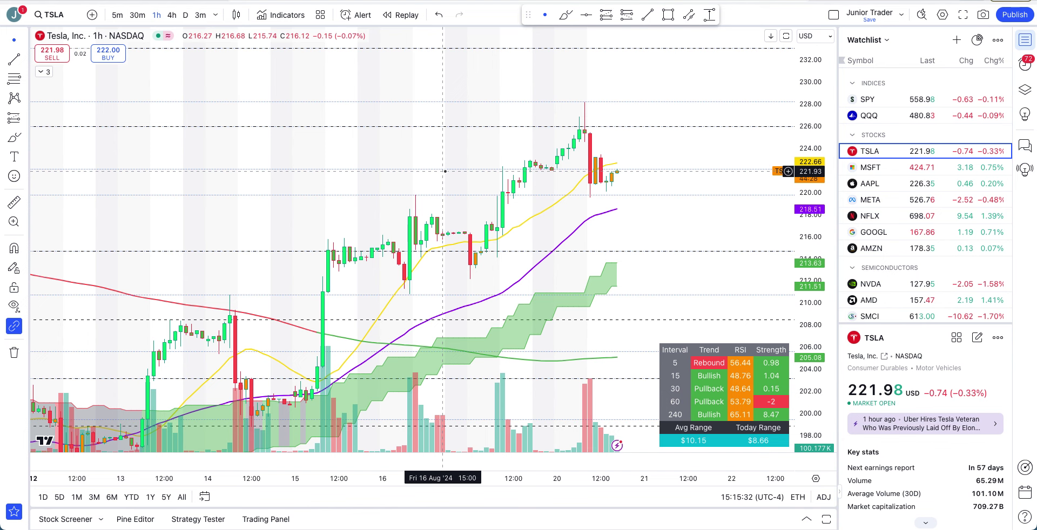
click(566, 15)
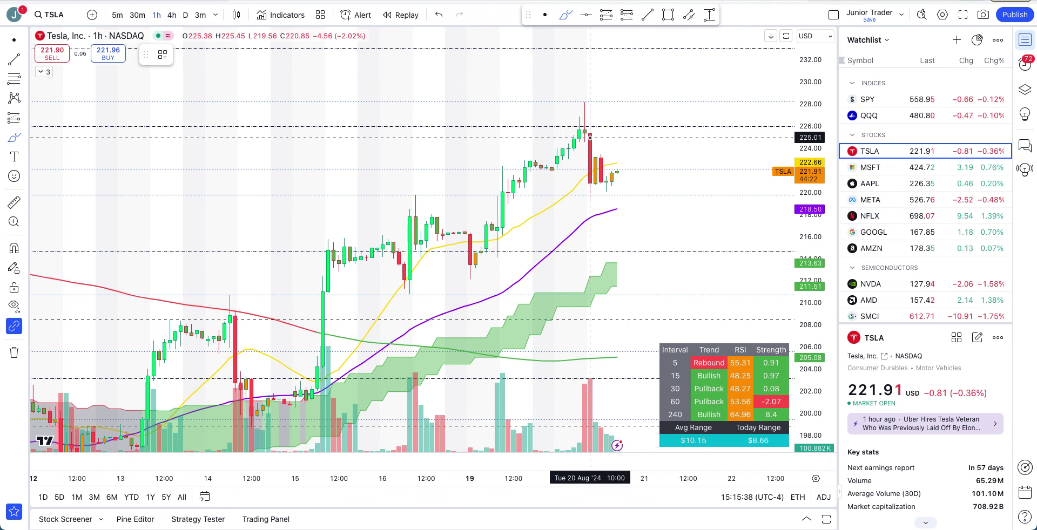
mouse_move(589, 136)
mouse_down()
mouse_move(602, 186)
mouse_move(625, 169)
mouse_move(592, 160)
mouse_move(586, 182)
mouse_up()
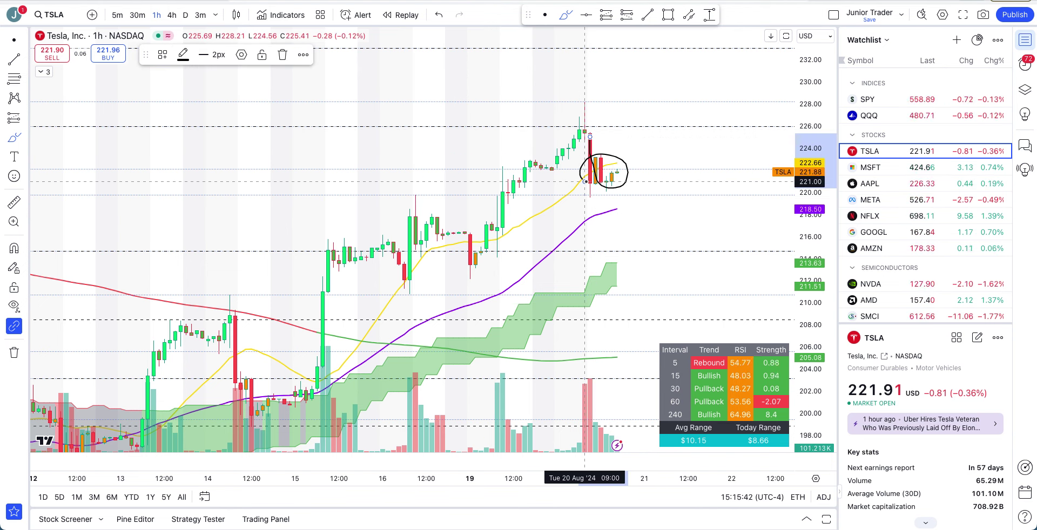
key(ctrl+z)
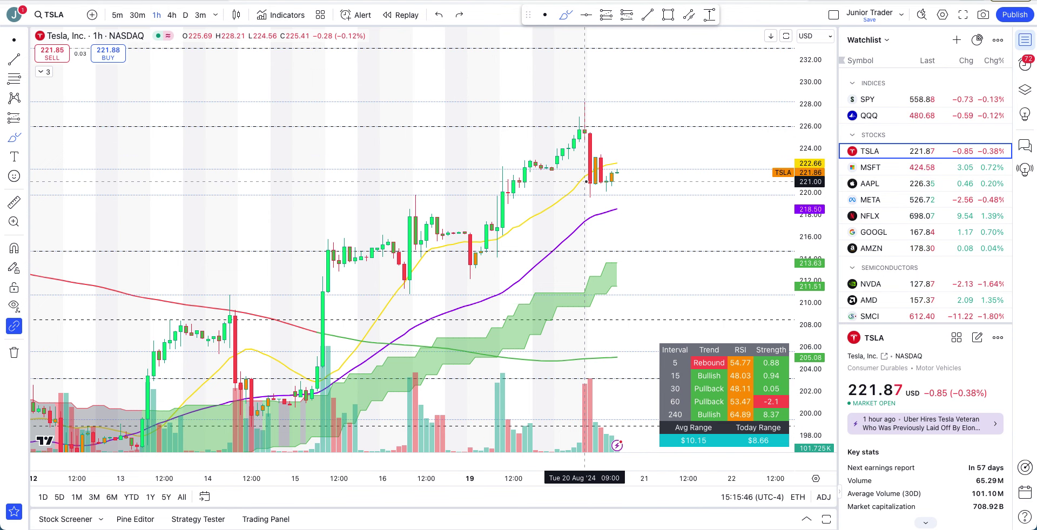
scroll(542, 205, down, 2)
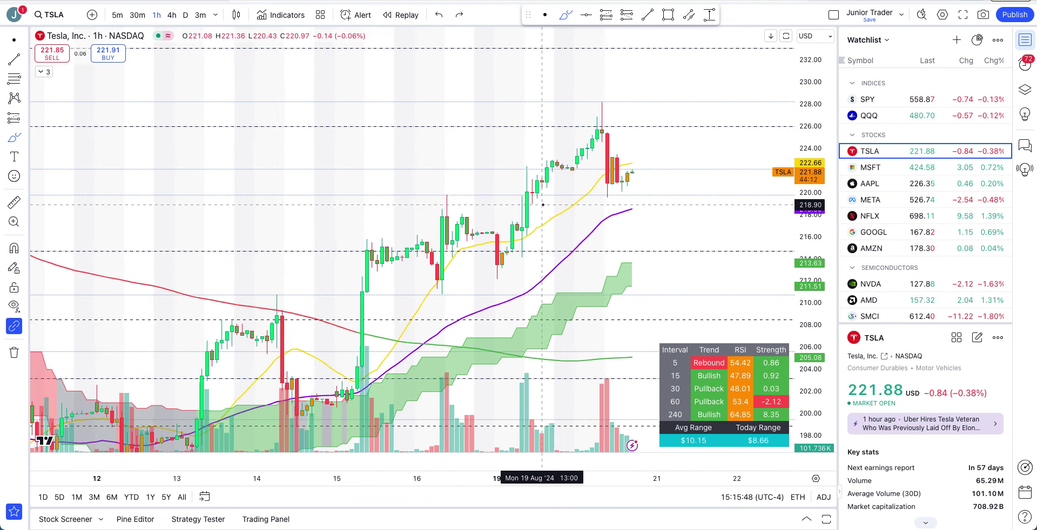
Step: Draw a freehand loop around the latest candles and a stroke tracing the rally, undoing both
mouse_move(643, 248)
mouse_down()
mouse_move(605, 297)
mouse_move(632, 248)
mouse_up()
key(ctrl+z)
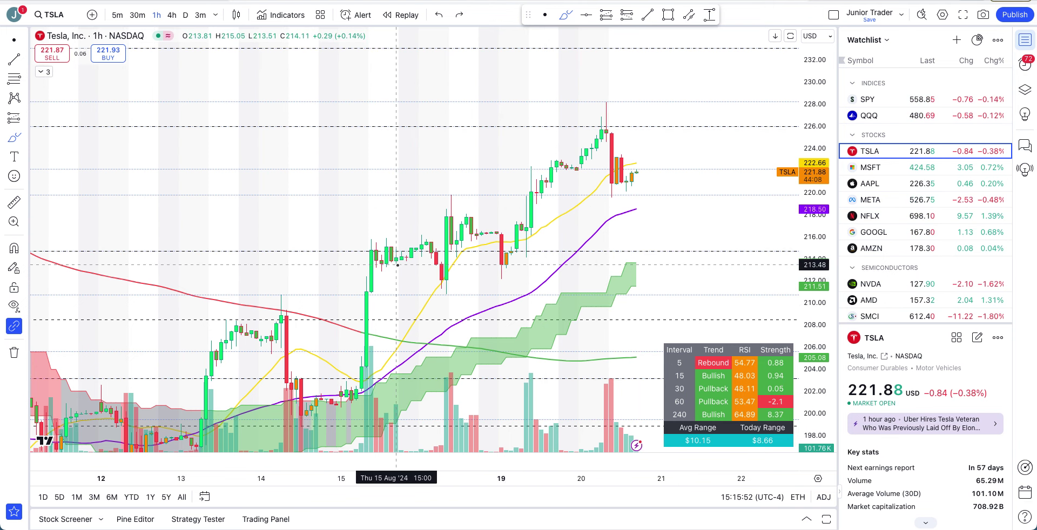
mouse_move(370, 347)
mouse_down()
mouse_move(377, 266)
mouse_move(446, 286)
mouse_move(495, 249)
mouse_move(574, 120)
mouse_move(616, 180)
mouse_move(642, 181)
mouse_move(597, 174)
mouse_move(625, 159)
mouse_up()
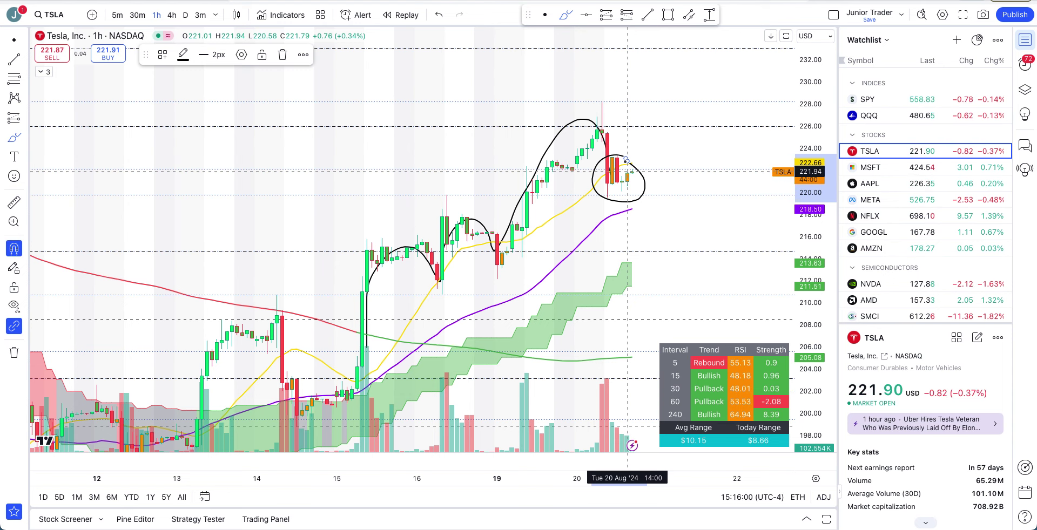
key(ctrl+z)
key(ctrl+z)
click(44, 72)
click(238, 85)
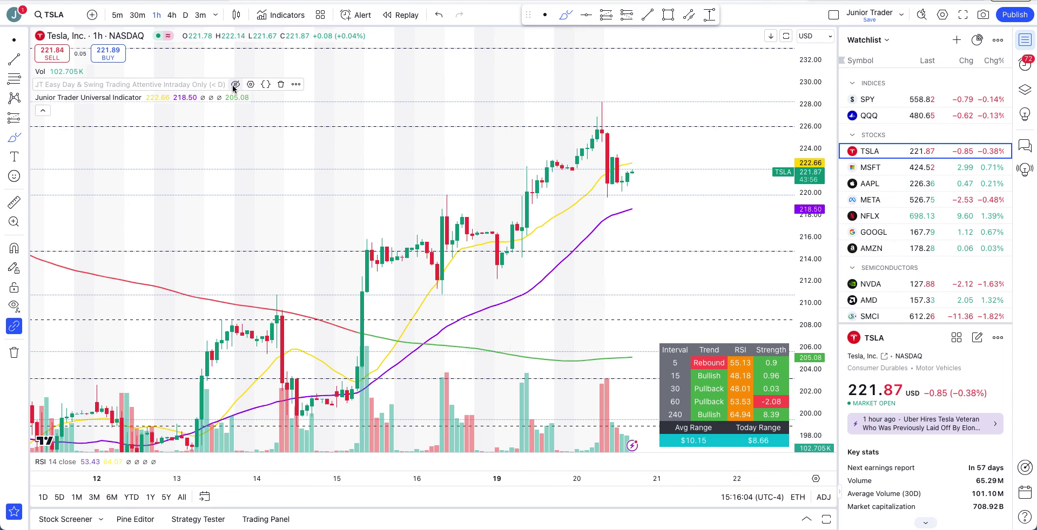
click(43, 110)
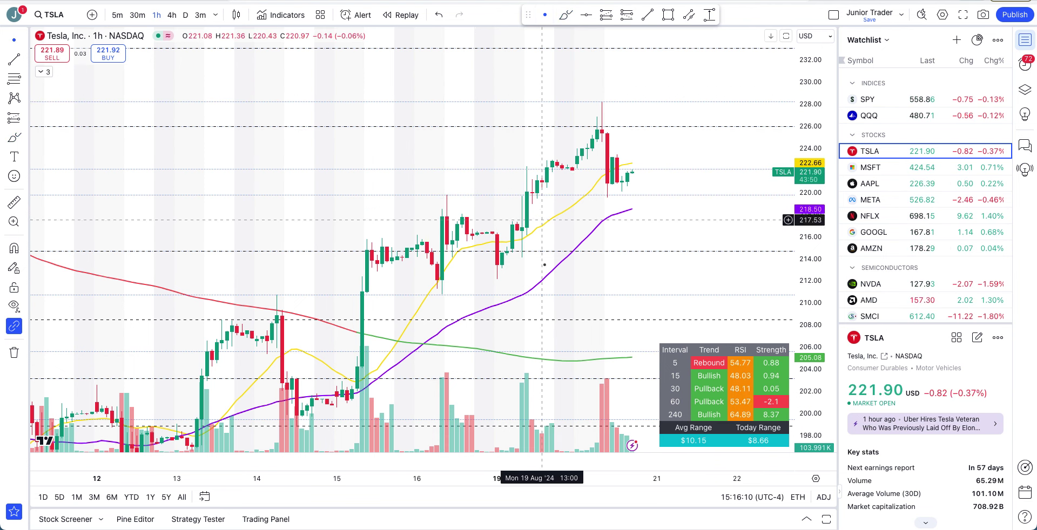
drag(528, 271, 524, 197)
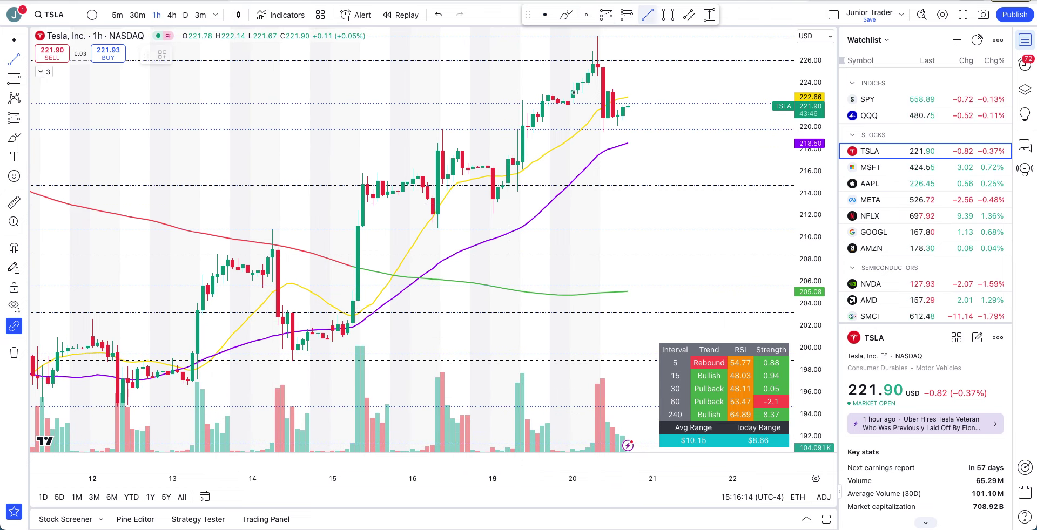
click(323, 356)
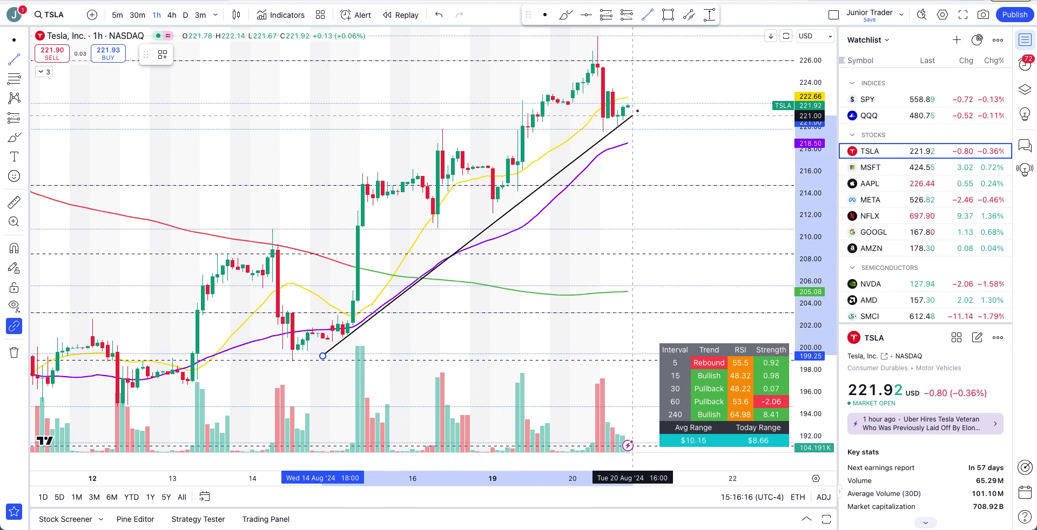
click(657, 85)
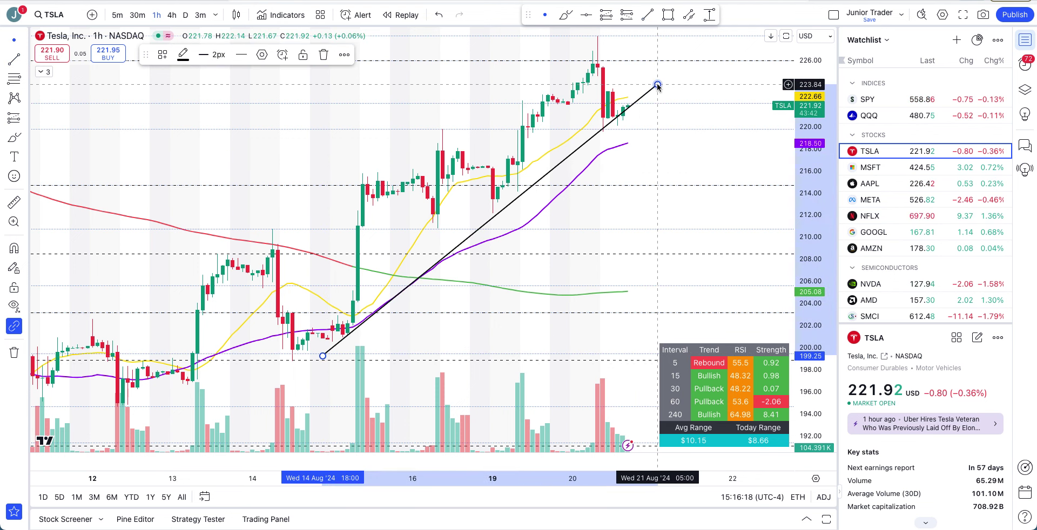
key(Delete)
drag(546, 102, 544, 171)
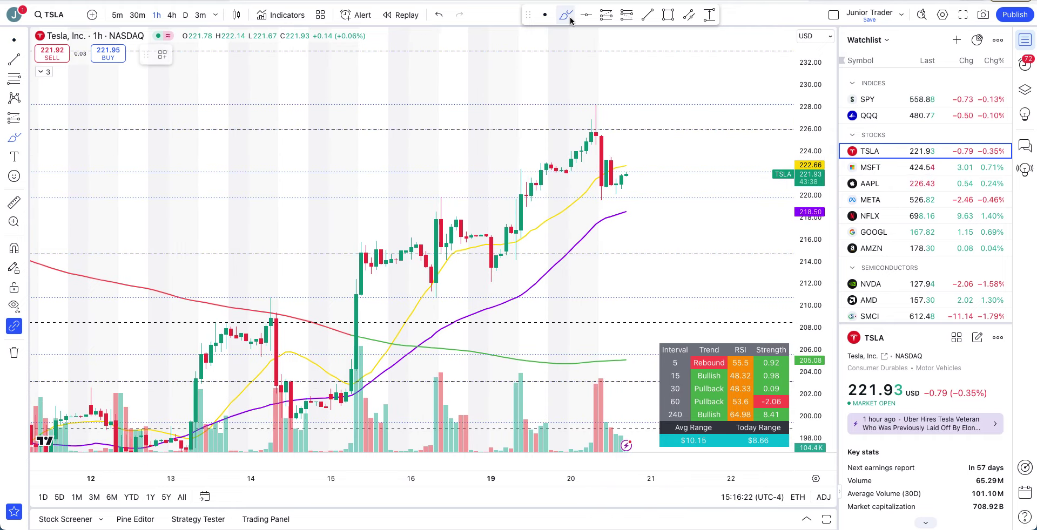
mouse_move(627, 165)
mouse_down()
mouse_move(655, 173)
mouse_move(625, 162)
mouse_move(655, 155)
mouse_move(662, 124)
mouse_up()
key(ctrl+z)
key(ctrl+z)
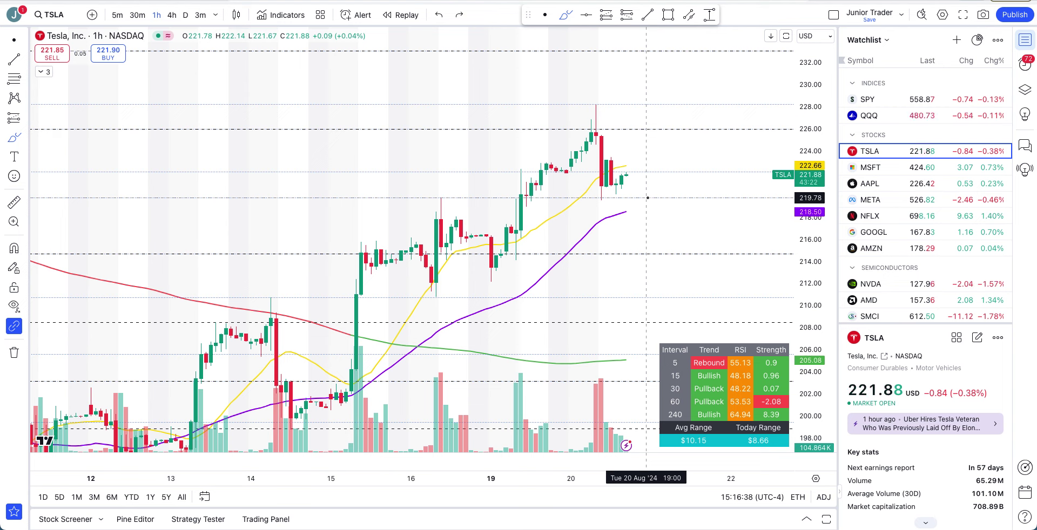
mouse_move(628, 208)
mouse_down()
mouse_move(660, 199)
mouse_move(657, 255)
mouse_up()
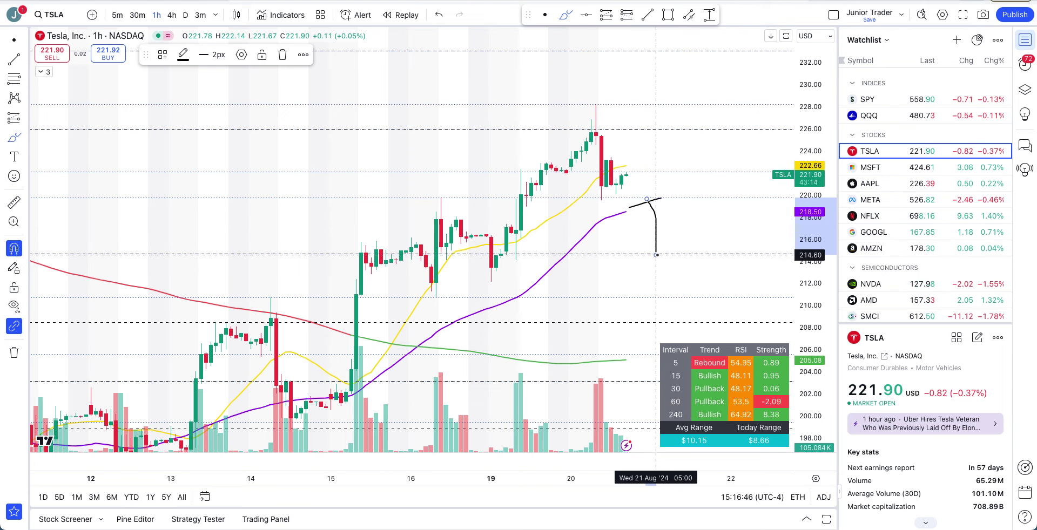
key(ctrl+z)
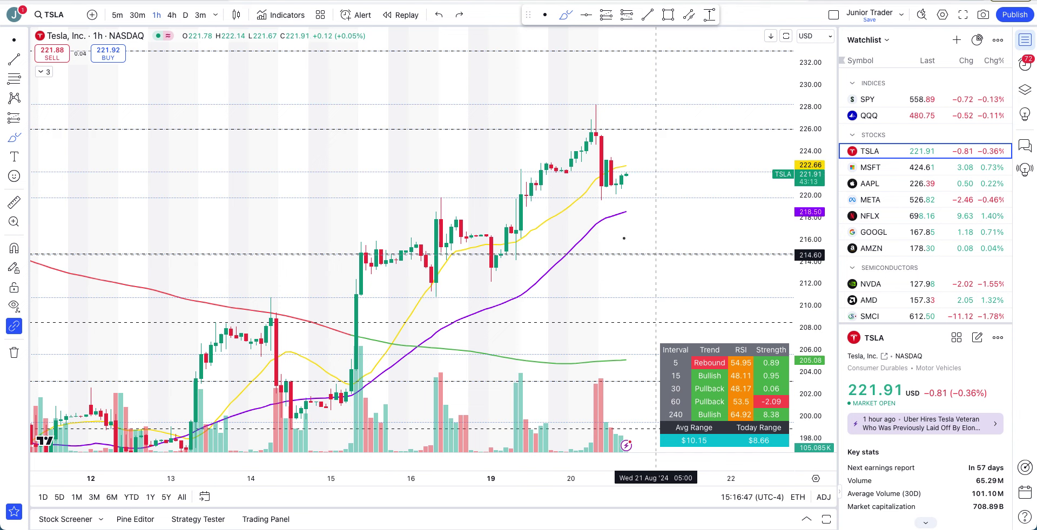
Step: Switch TSLA to daily candles and compress the price scale to show more range
click(185, 15)
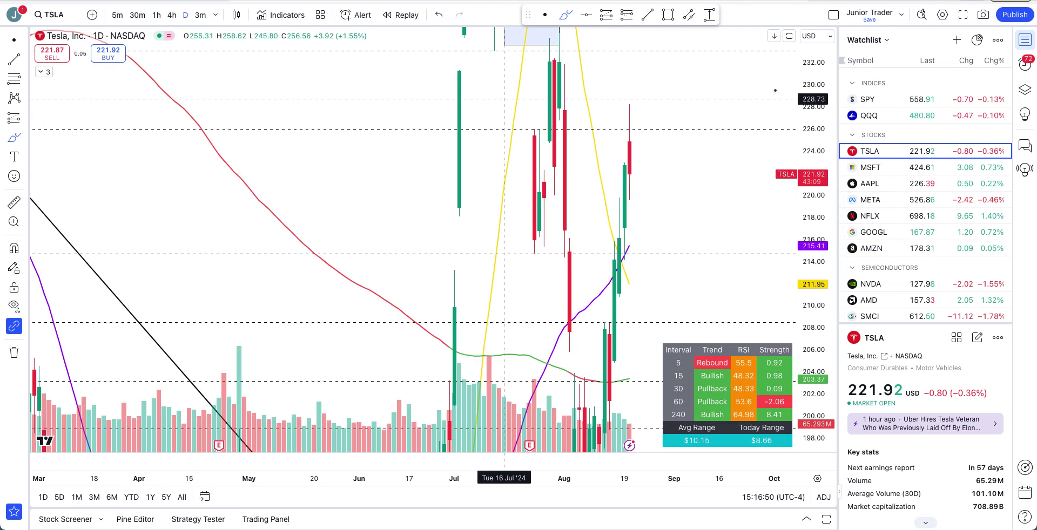
drag(806, 335, 805, 368)
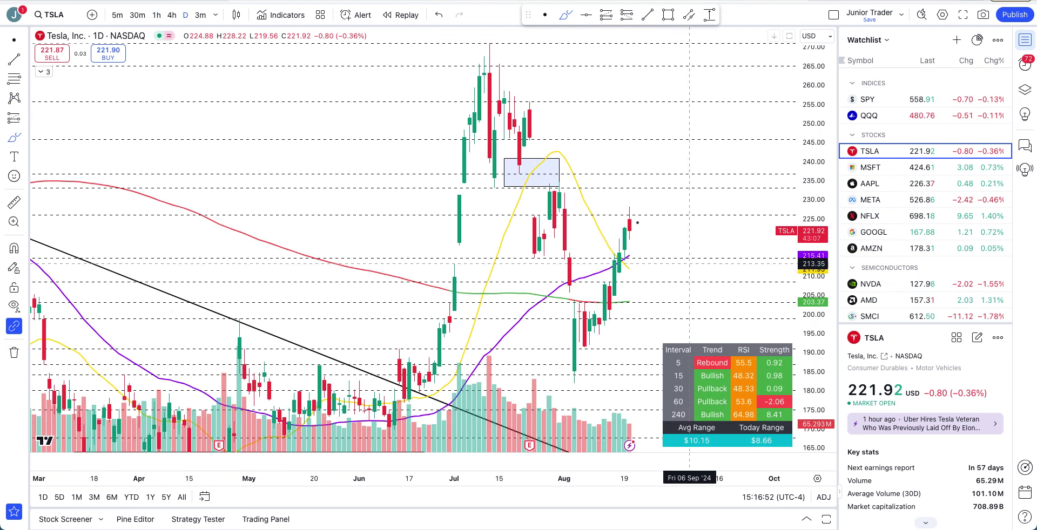
scroll(590, 258, up, 3)
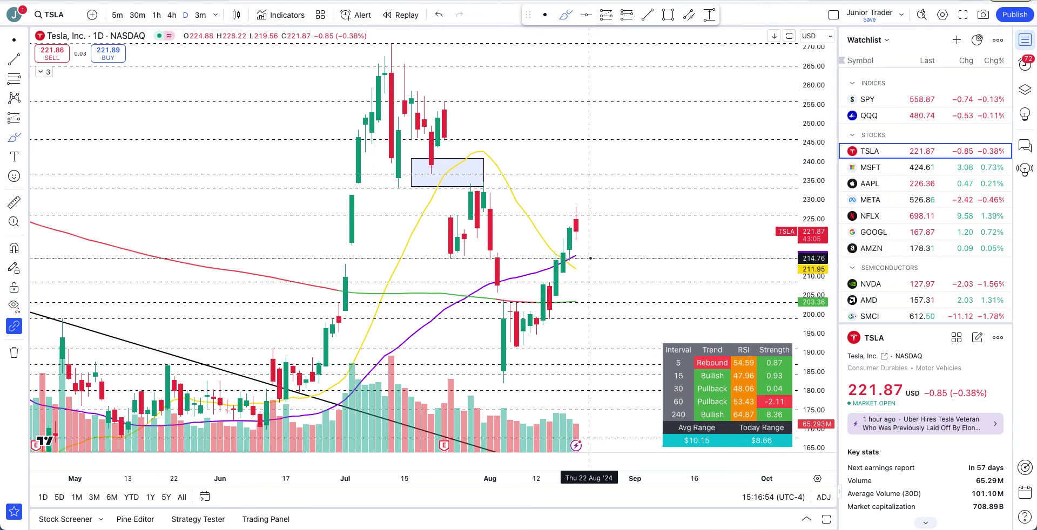
Step: Sketch a projected dip-and-rise path after the last candle, then undo it
click(582, 232)
mouse_move(582, 232)
mouse_down()
mouse_move(586, 257)
mouse_move(621, 212)
mouse_up()
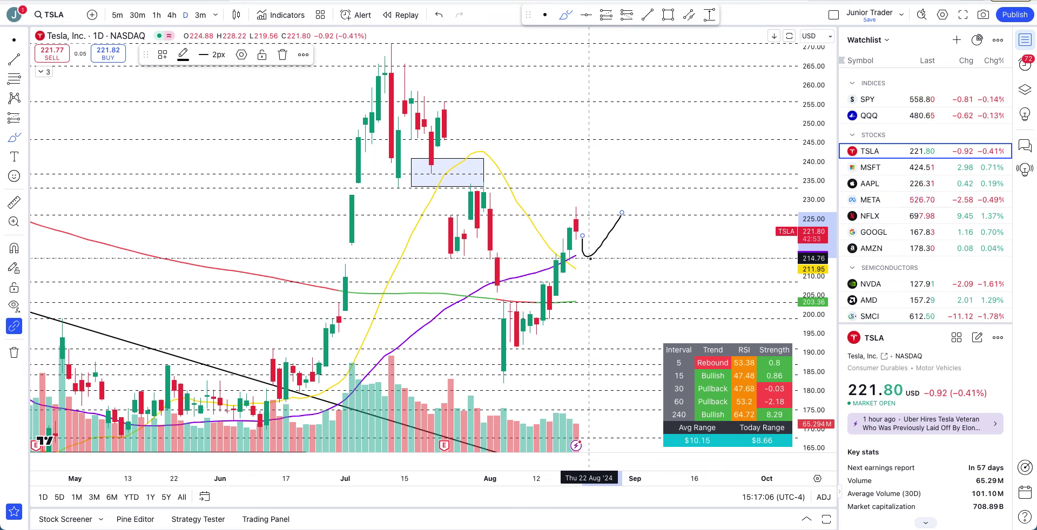
key(ctrl+z)
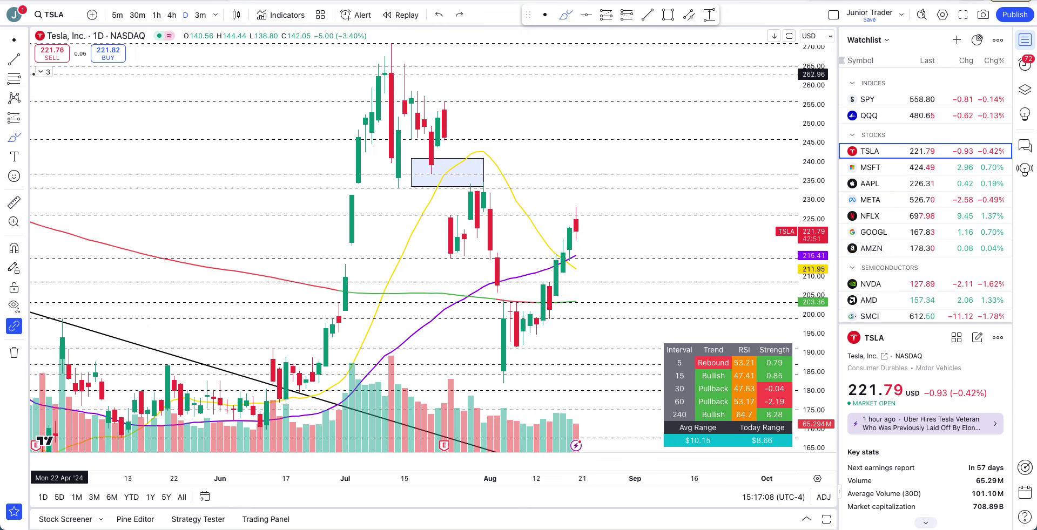
Step: Review the Junior Trader Universal Indicator inputs, apply them with Ok, and pan to earlier months
click(44, 74)
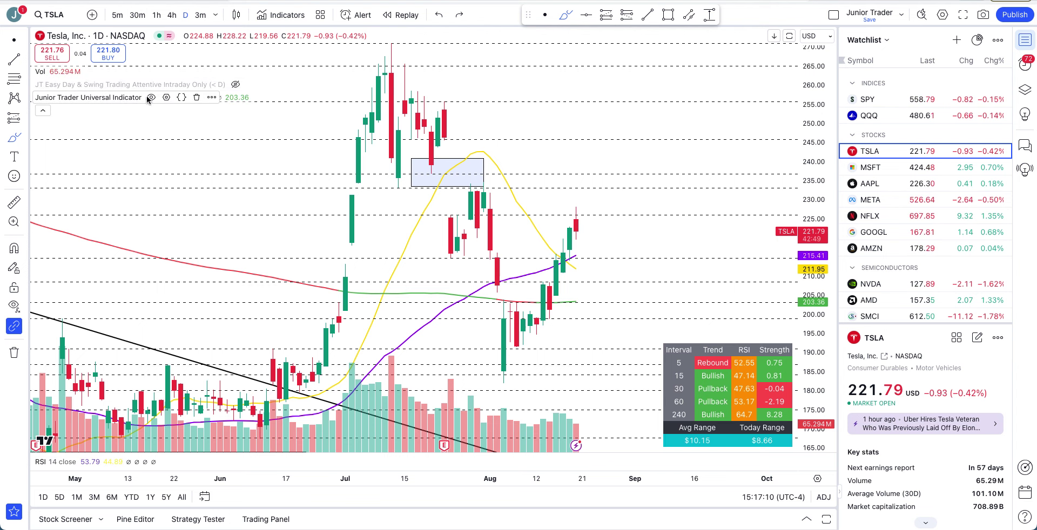
click(167, 97)
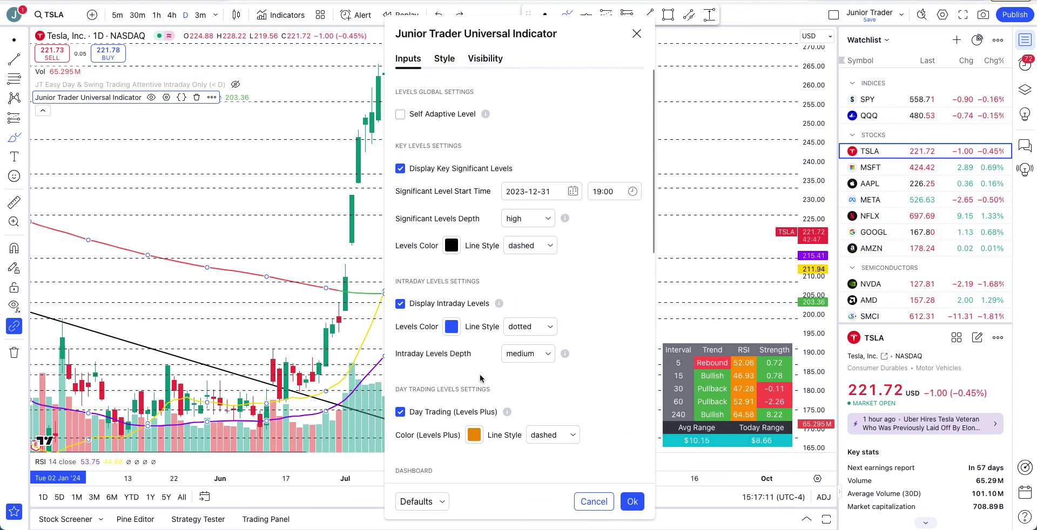
scroll(480, 378, down, 10)
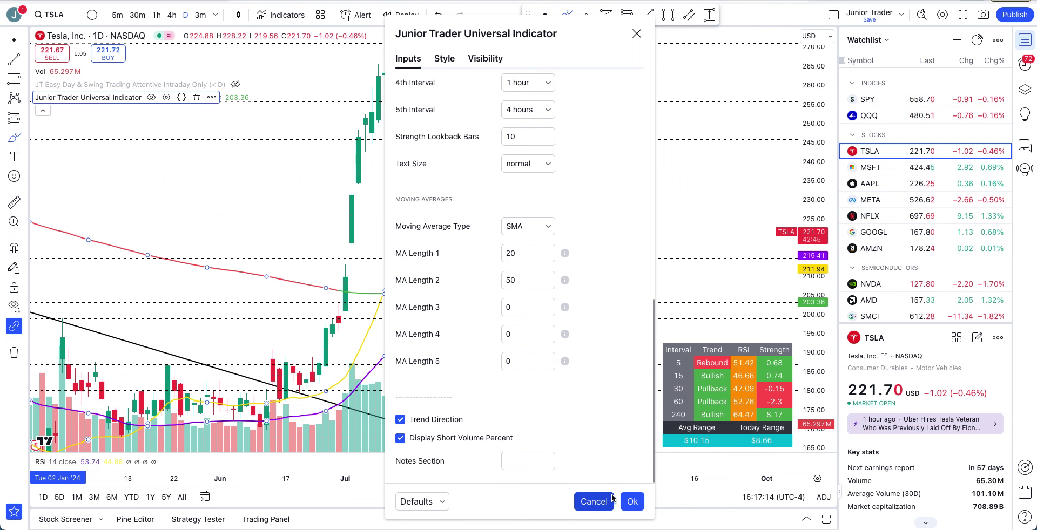
click(633, 502)
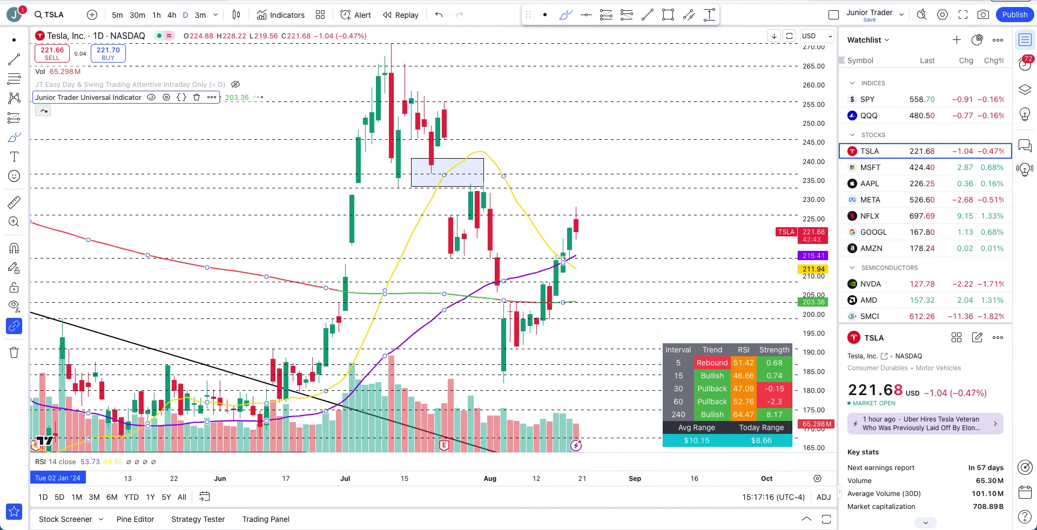
drag(542, 191, 670, 191)
scroll(683, 191, up, 5)
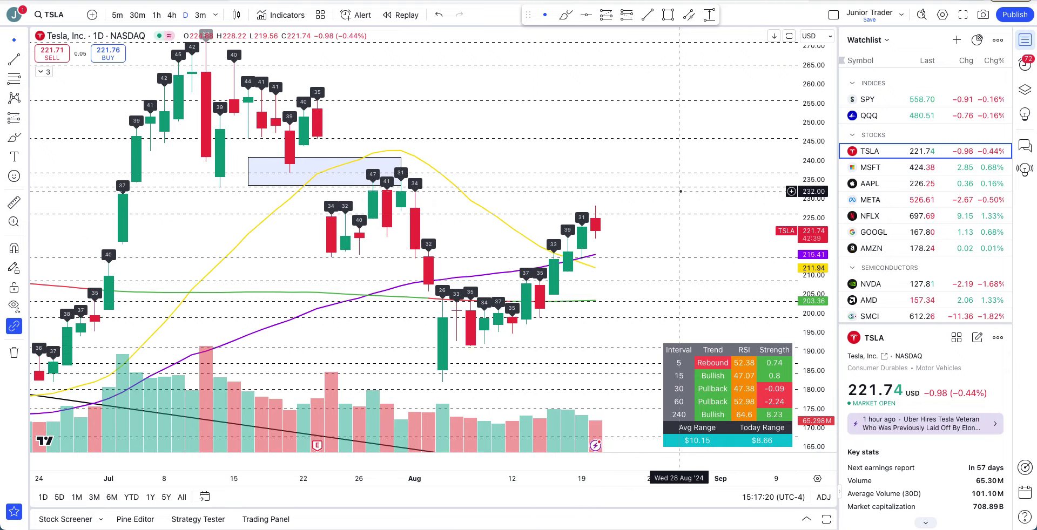
scroll(813, 257, up, 2)
scroll(813, 257, up, 2)
click(560, 12)
mouse_move(370, 117)
mouse_down()
mouse_move(363, 123)
mouse_move(384, 123)
mouse_move(371, 132)
mouse_move(667, 147)
mouse_move(354, 158)
mouse_up()
drag(511, 146, 580, 146)
key(ctrl+z)
key(ctrl+z)
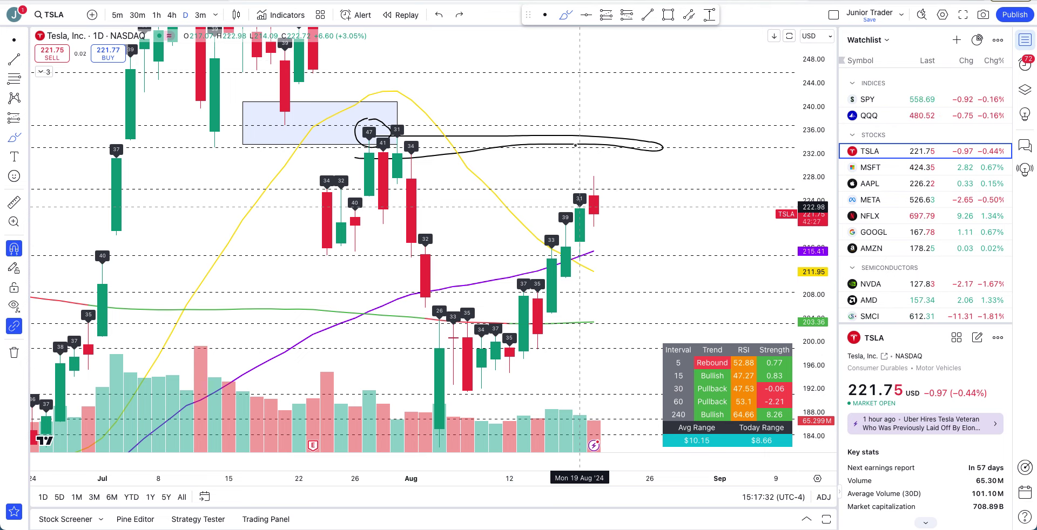
drag(100, 241, 151, 241)
mouse_move(398, 117)
mouse_down()
mouse_move(386, 143)
mouse_move(417, 162)
mouse_move(419, 114)
mouse_move(401, 117)
mouse_up()
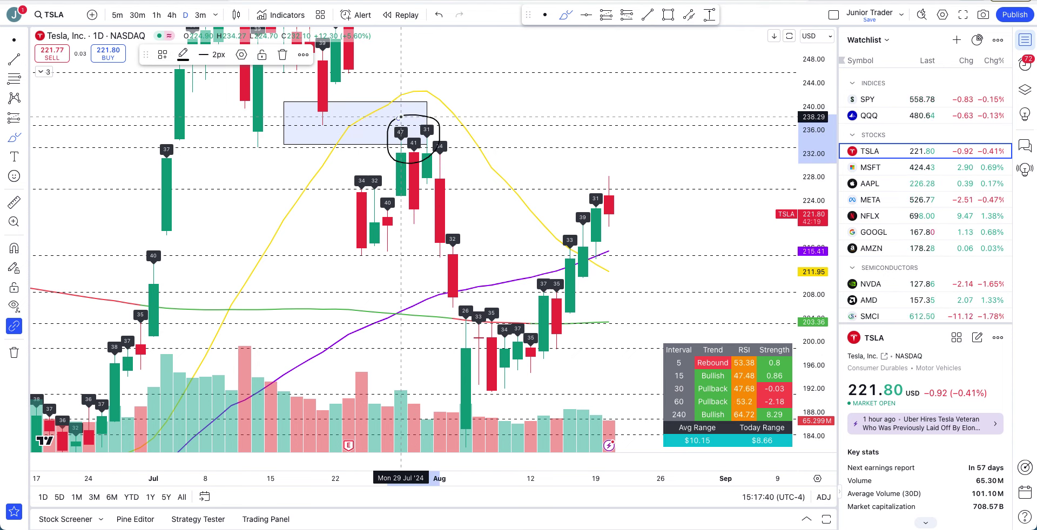
drag(414, 146, 453, 316)
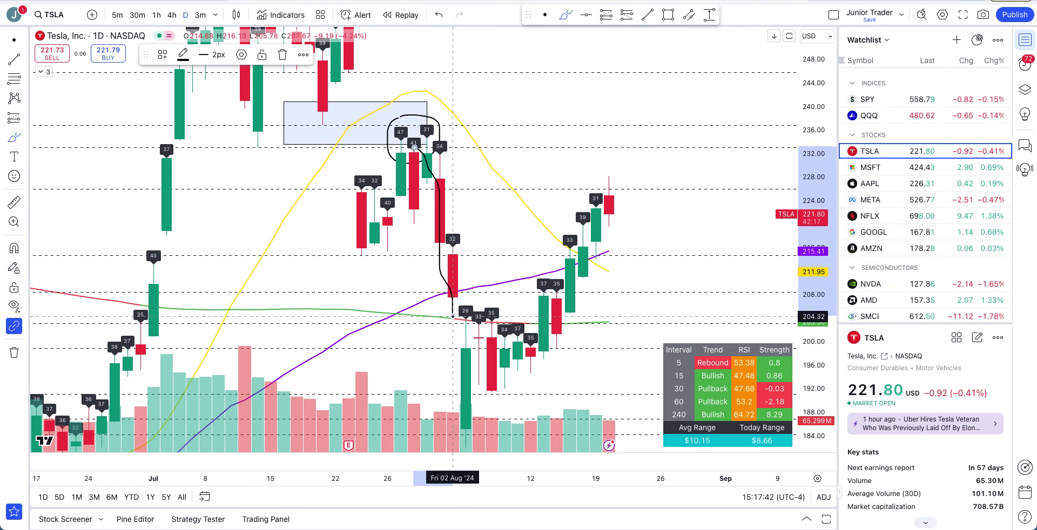
key(ctrl+z)
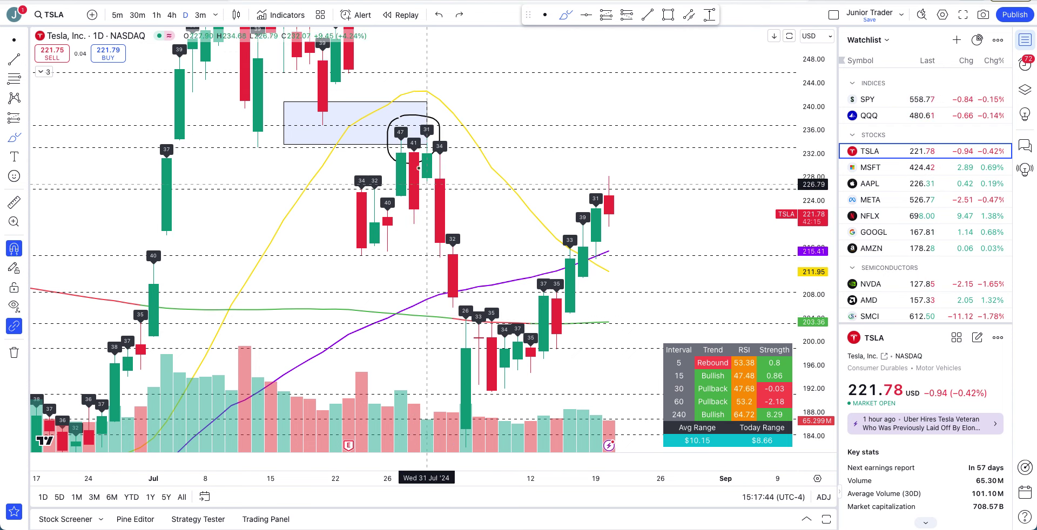
key(ctrl+z)
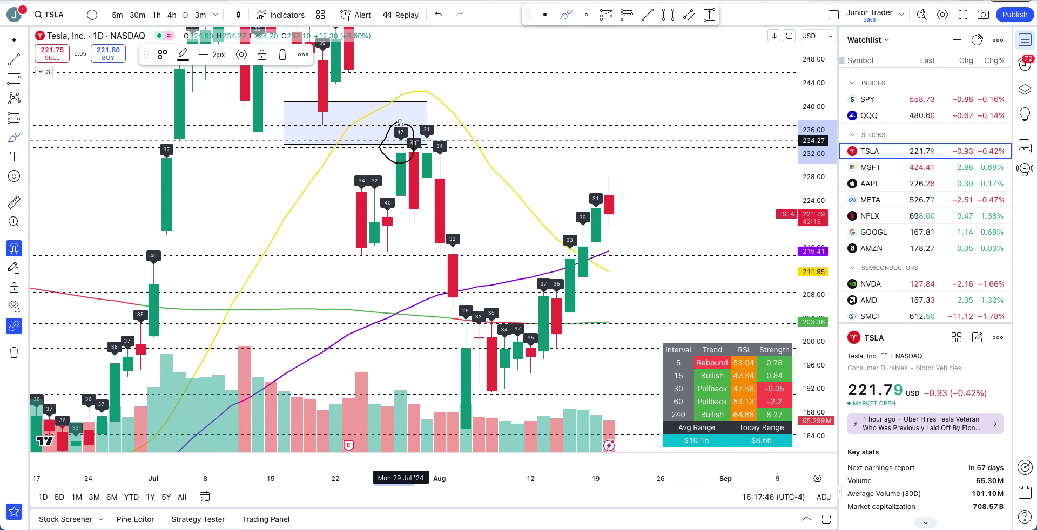
mouse_move(414, 146)
mouse_down()
mouse_move(543, 132)
mouse_move(635, 144)
mouse_up()
key(ctrl+z)
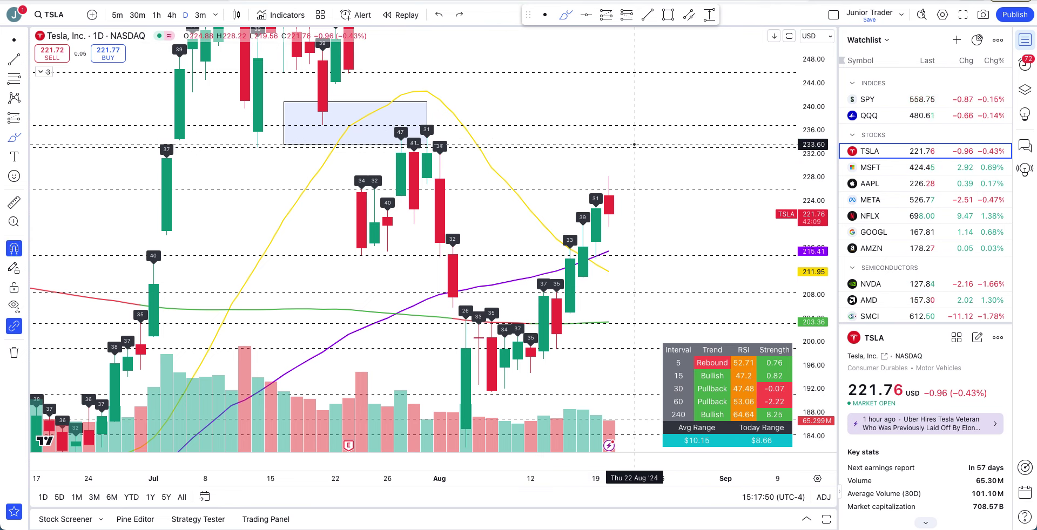
mouse_move(399, 124)
mouse_down()
mouse_move(378, 126)
mouse_move(406, 106)
mouse_move(387, 111)
mouse_up()
key(ctrl+z)
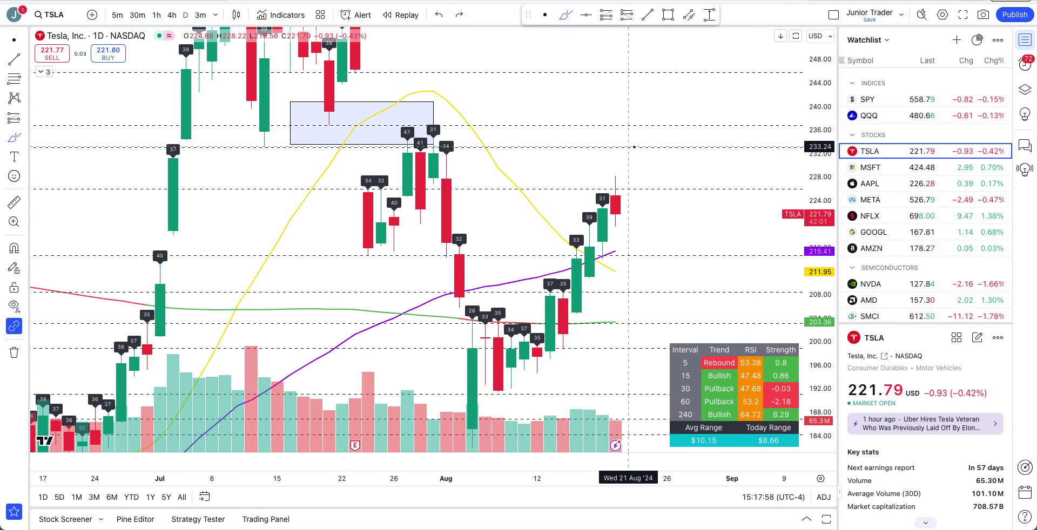
scroll(629, 222, down, 5)
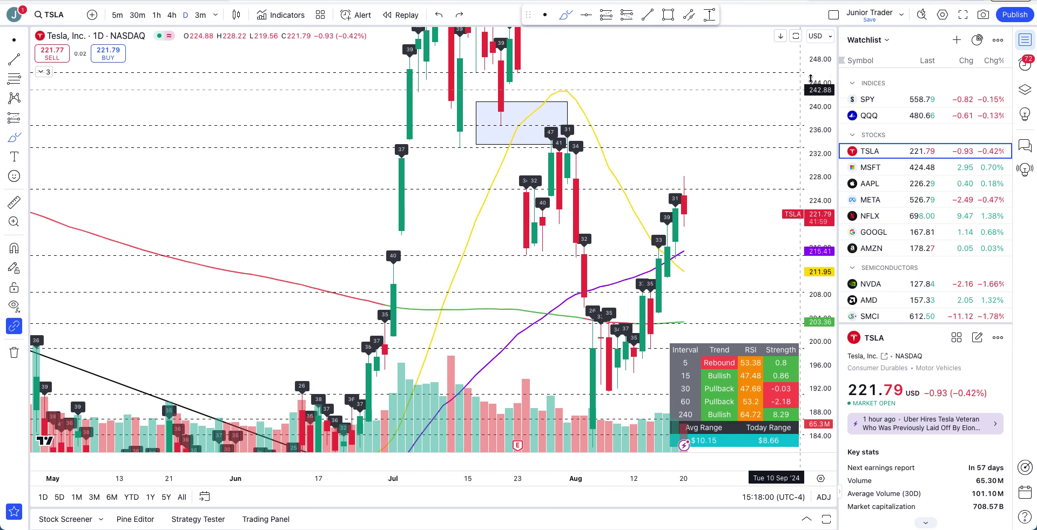
drag(820, 66, 819, 114)
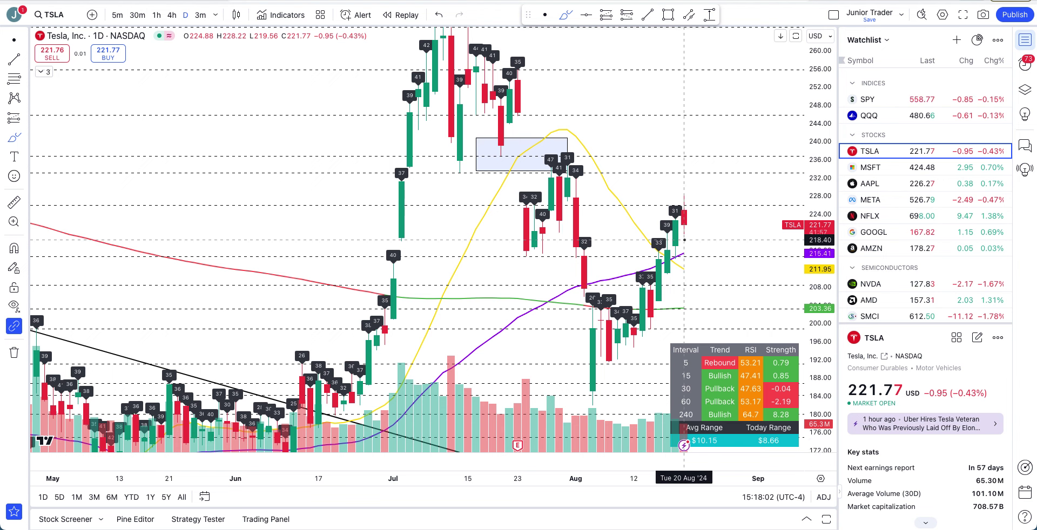
scroll(685, 239, up, 5)
scroll(685, 239, up, 2)
mouse_move(618, 208)
mouse_down()
mouse_move(654, 144)
mouse_move(658, 157)
mouse_up()
key(ctrl+z)
mouse_move(616, 233)
mouse_down()
mouse_move(625, 244)
mouse_move(651, 210)
mouse_move(671, 157)
mouse_up()
key(Delete)
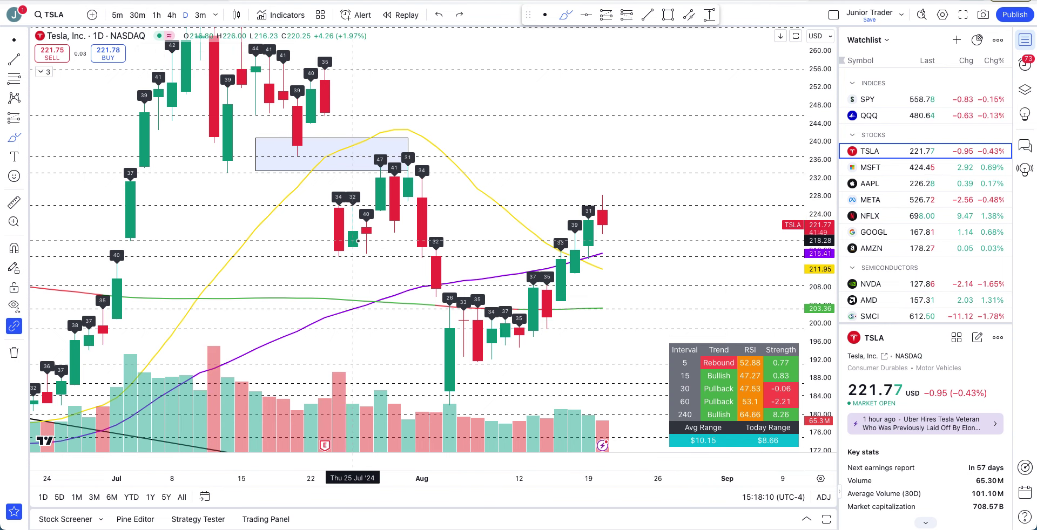
Step: Turn off Display Short Volume Percent in the Junior Trader Universal Indicator settings
click(44, 72)
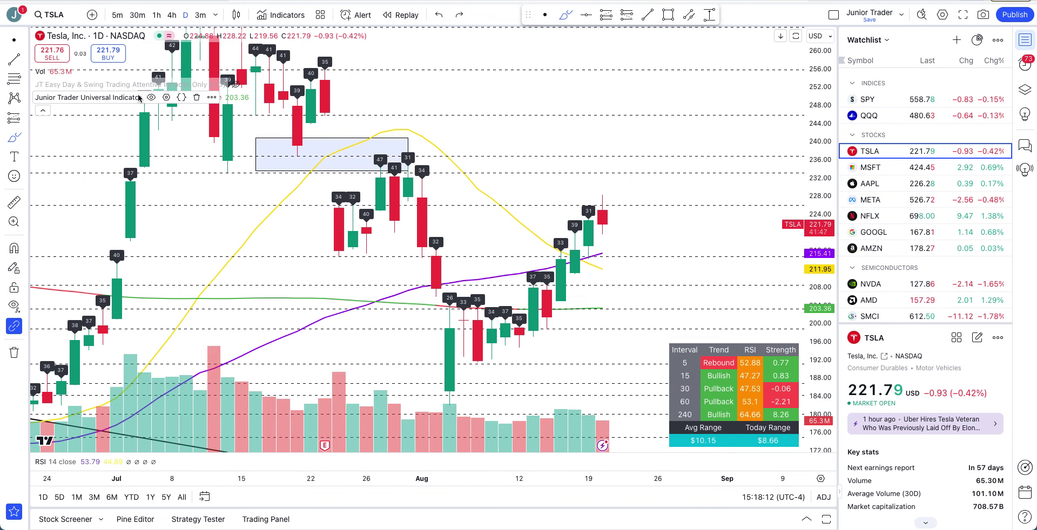
click(167, 97)
scroll(425, 440, down, 10)
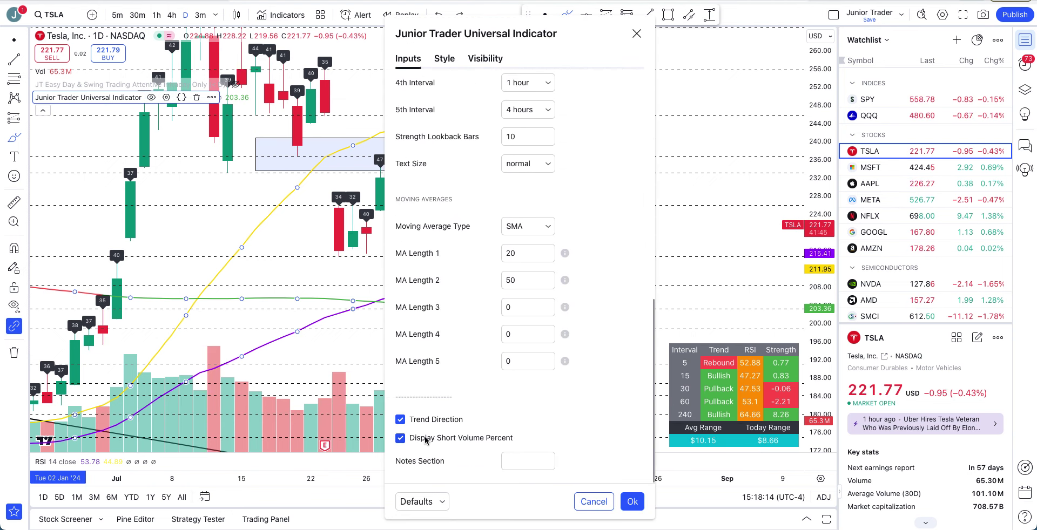
click(425, 439)
click(632, 502)
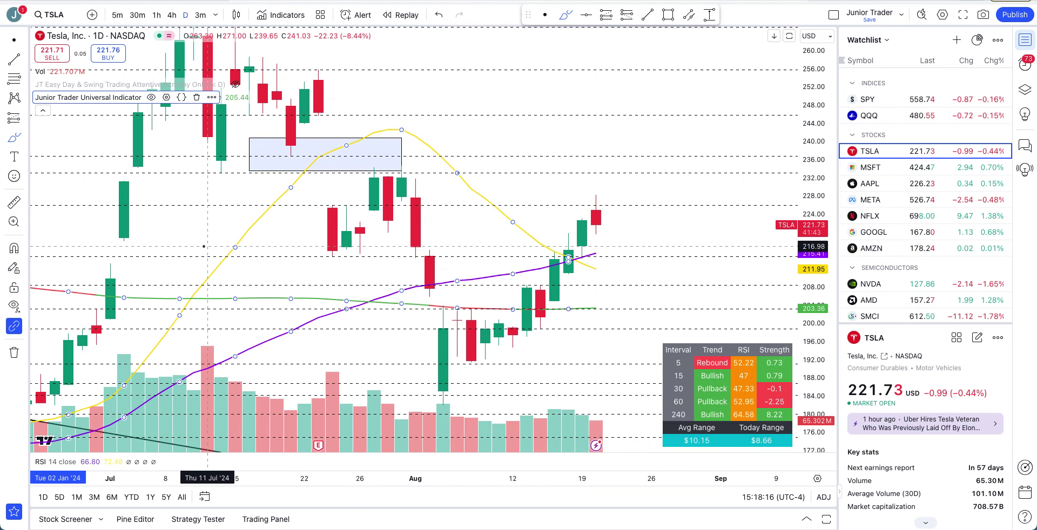
click(43, 111)
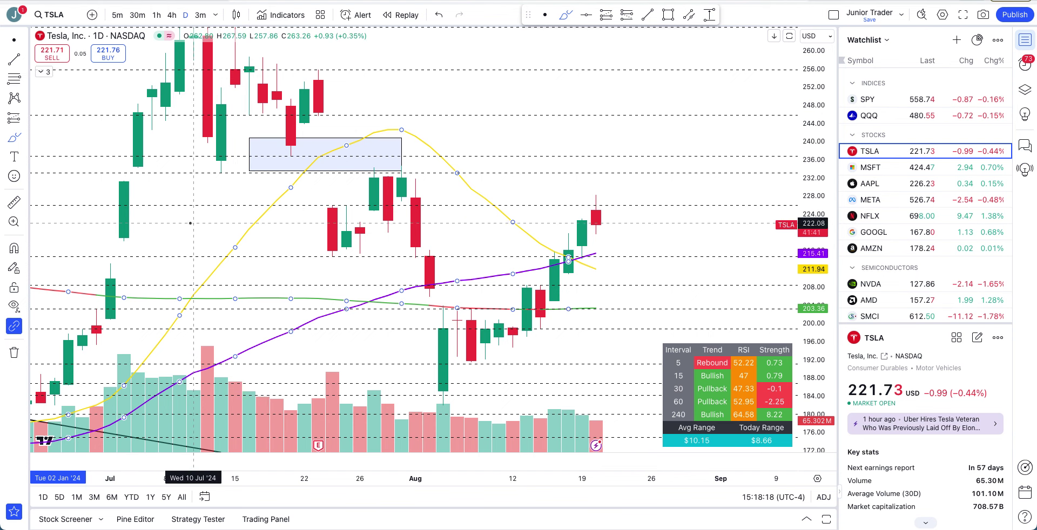
Step: Switch the chart interval to 1 week
click(215, 15)
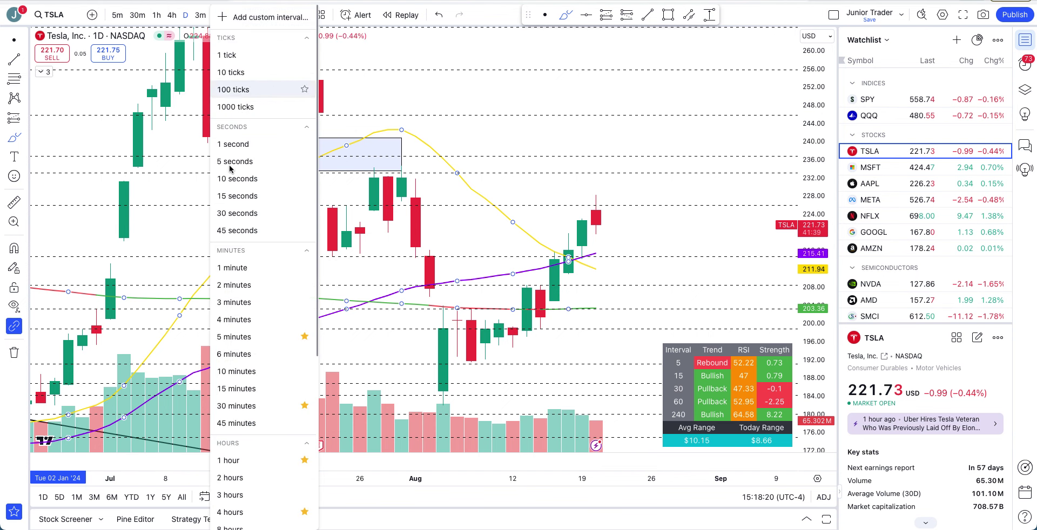
scroll(249, 442, down, 5)
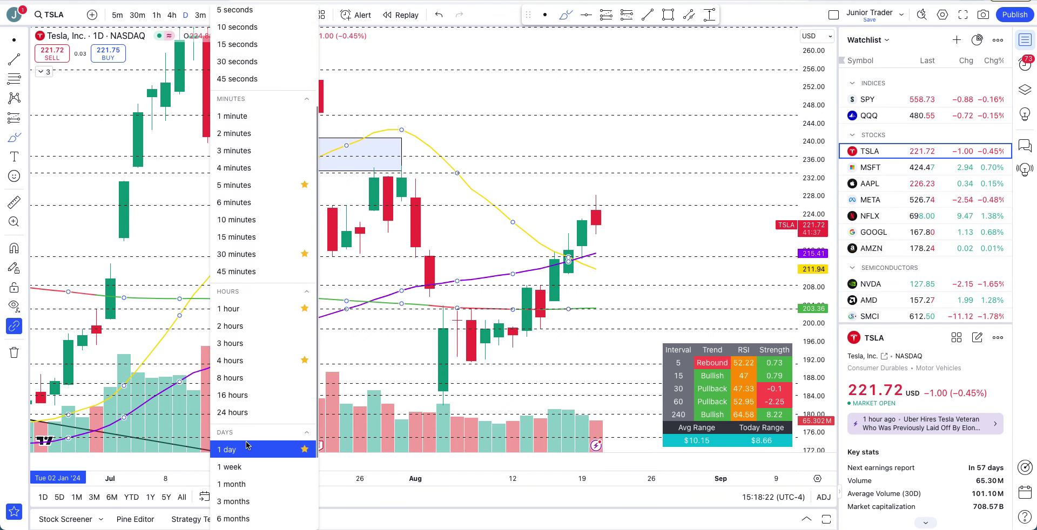
click(232, 467)
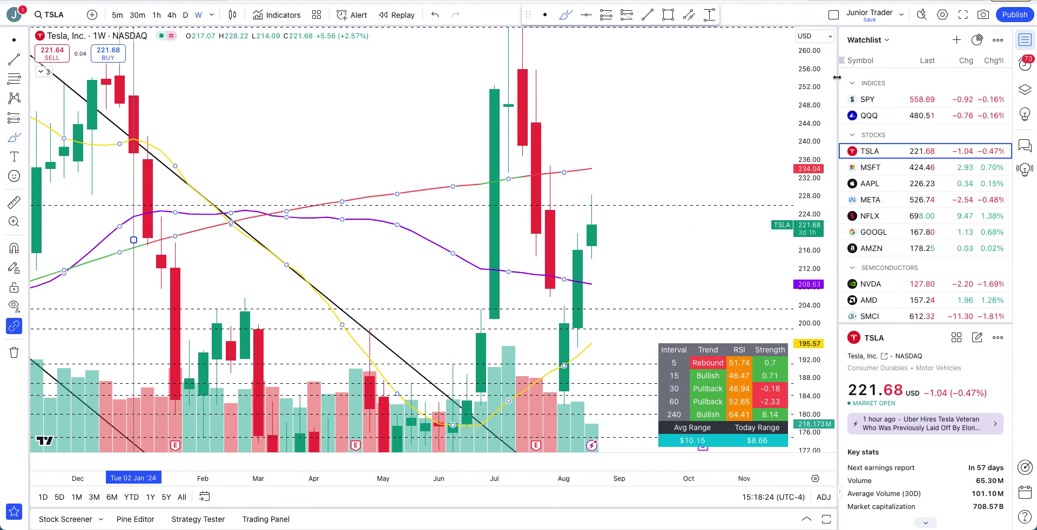
Step: Rescale the weekly chart to about 80–280 and shift it to show earlier history
drag(821, 66, 821, 117)
drag(674, 265, 647, 156)
key(ctrl+z)
click(545, 15)
drag(640, 259, 607, 136)
scroll(607, 137, down, 4)
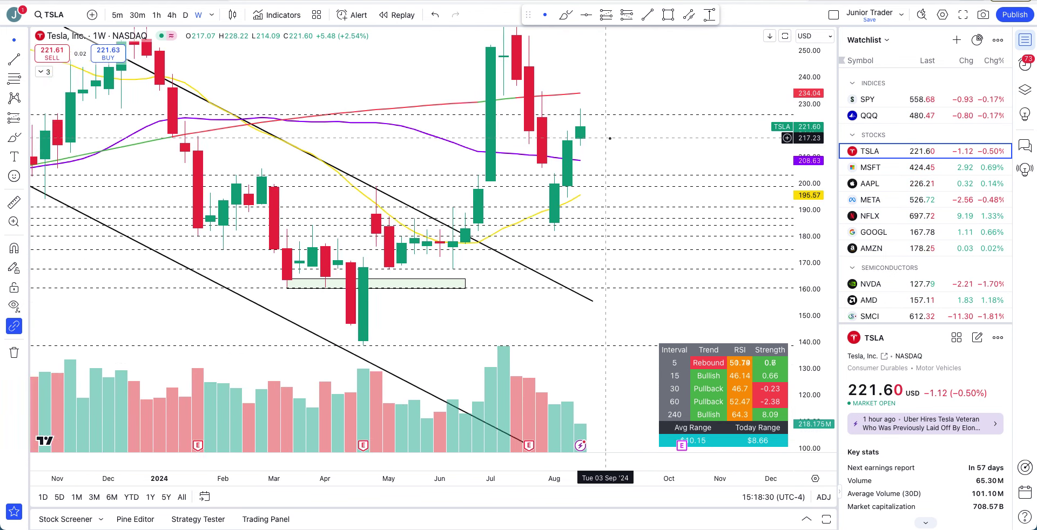
drag(816, 80, 807, 215)
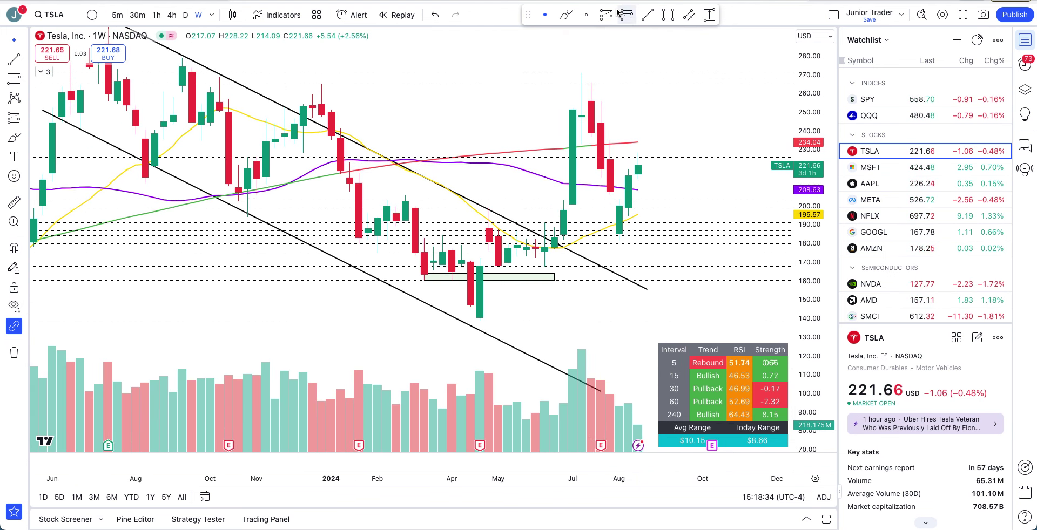
Step: Draw the blue support-zone rectangle from about 192 and raise its top edge to 202
click(563, 12)
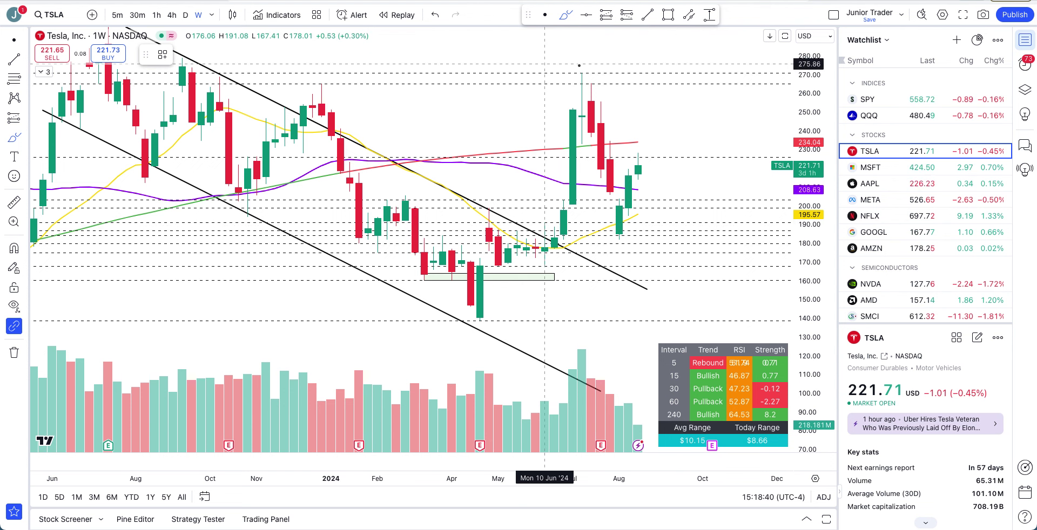
click(669, 10)
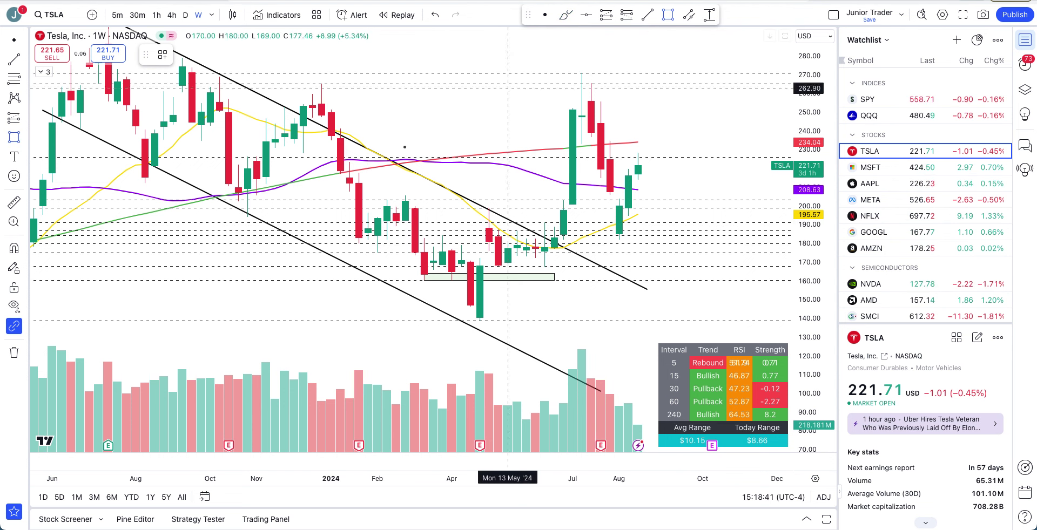
click(312, 207)
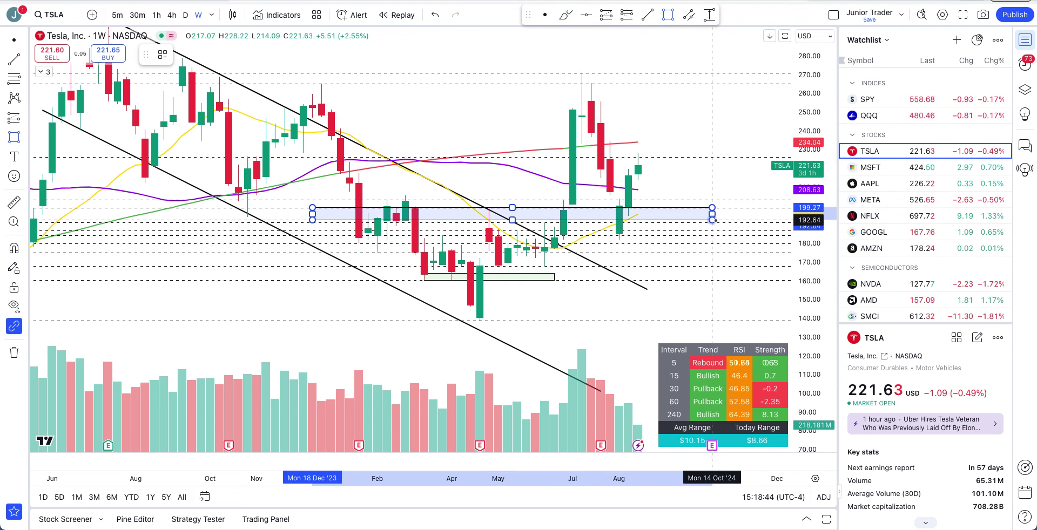
click(711, 220)
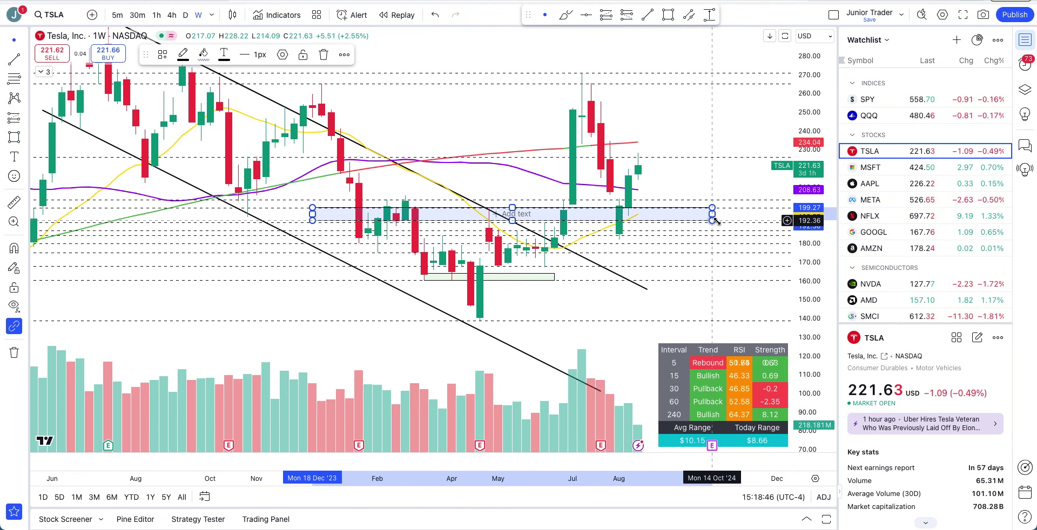
drag(512, 207, 511, 201)
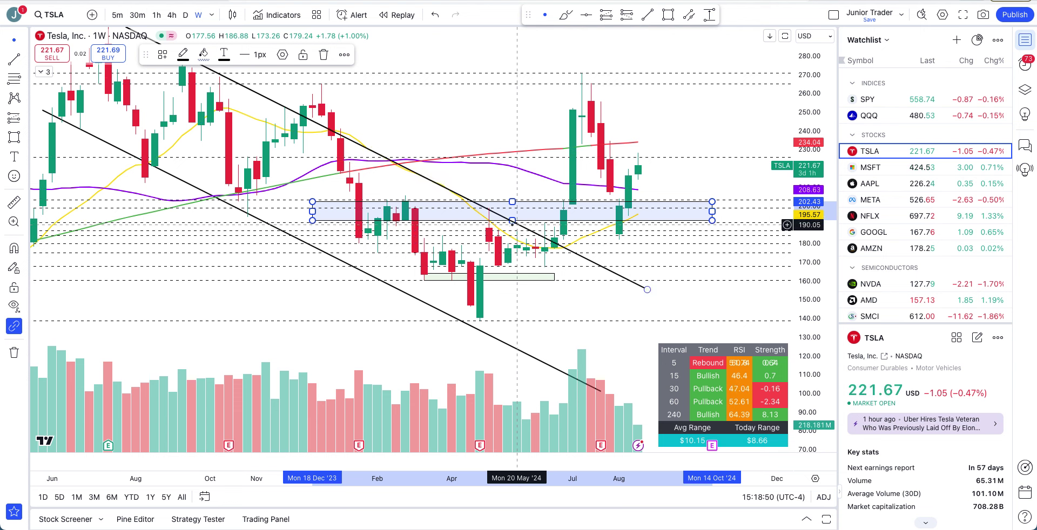
Step: Sketch freehand circles and strokes around the latest weekly candles, undoing each one
scroll(470, 290, down, 4)
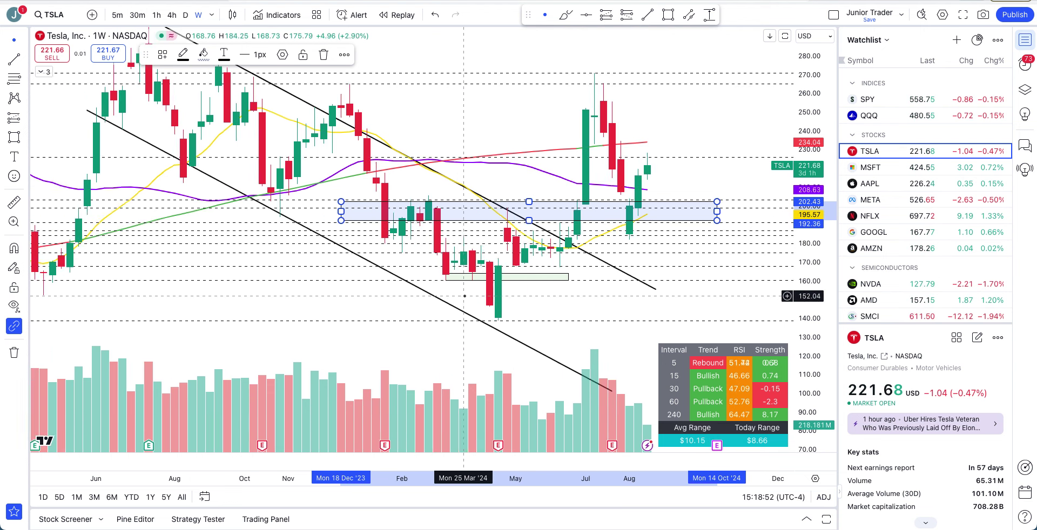
drag(737, 180, 671, 185)
click(565, 15)
drag(637, 135, 638, 139)
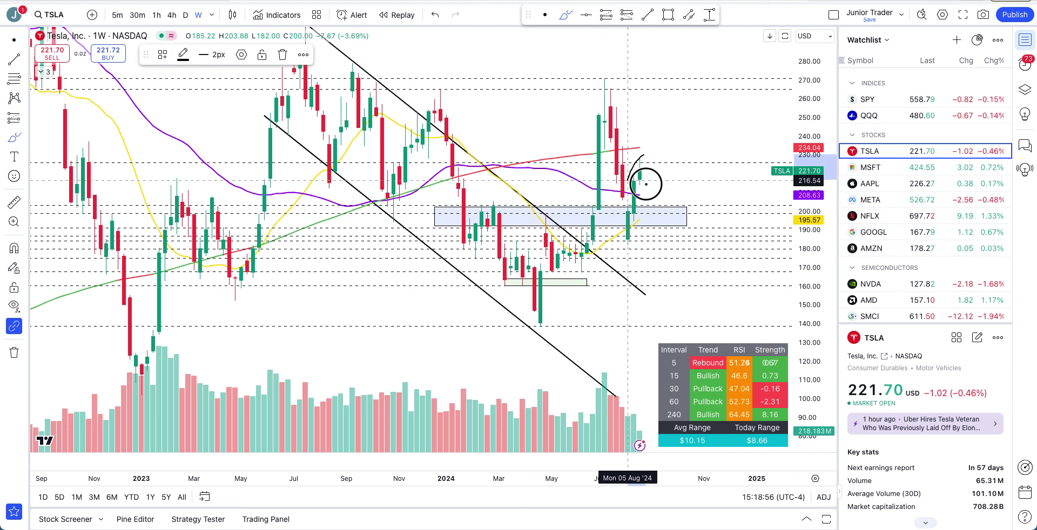
key(ctrl+z)
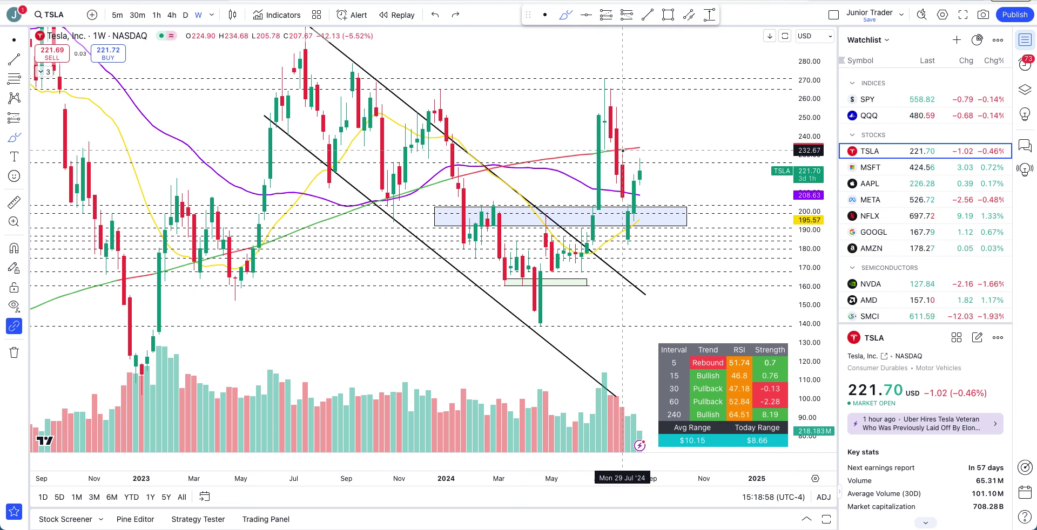
mouse_move(622, 150)
mouse_down()
mouse_move(655, 151)
mouse_move(651, 142)
mouse_move(643, 157)
mouse_move(622, 137)
mouse_up()
key(ctrl+z)
key(ctrl+z)
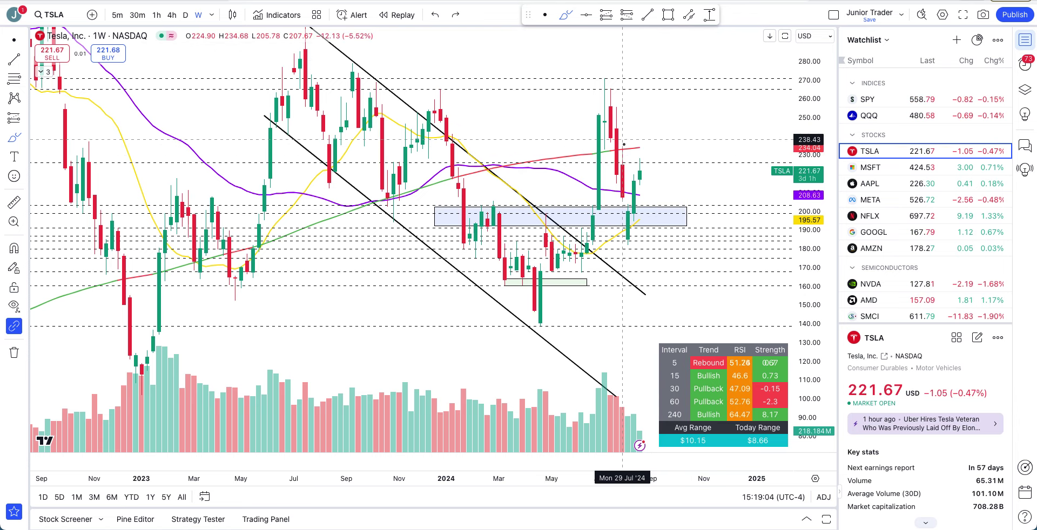
scroll(579, 278, down, 5)
scroll(579, 278, up, 5)
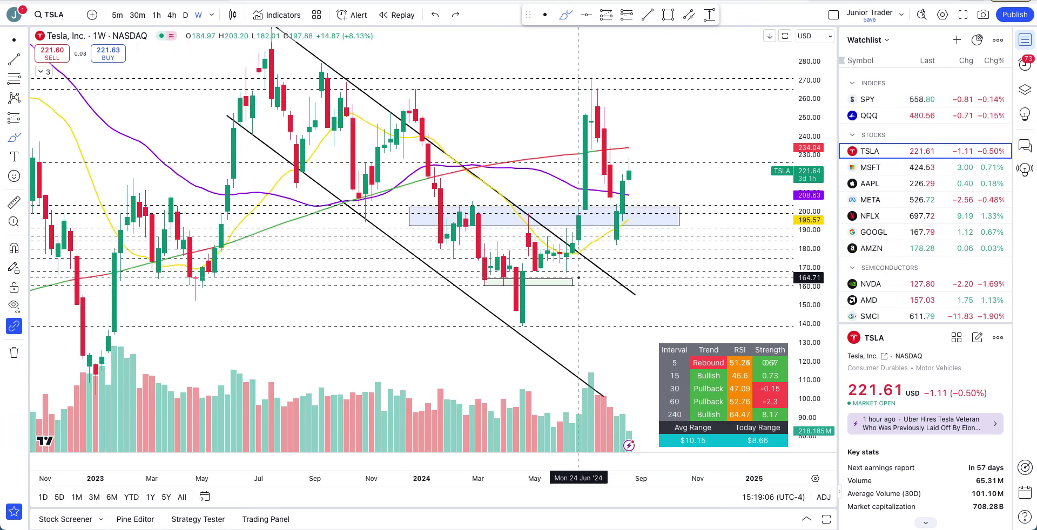
mouse_move(650, 154)
mouse_down()
mouse_move(636, 129)
mouse_move(647, 156)
mouse_up()
key(ctrl+z)
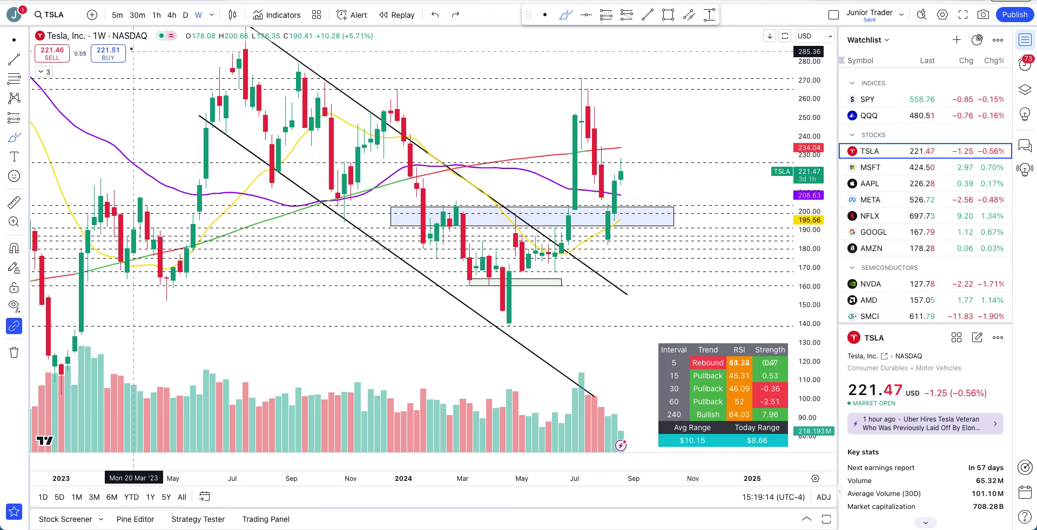
Step: Switch back to daily candles, stretch the price scale, and pan down to show the 192–202 zone
click(185, 17)
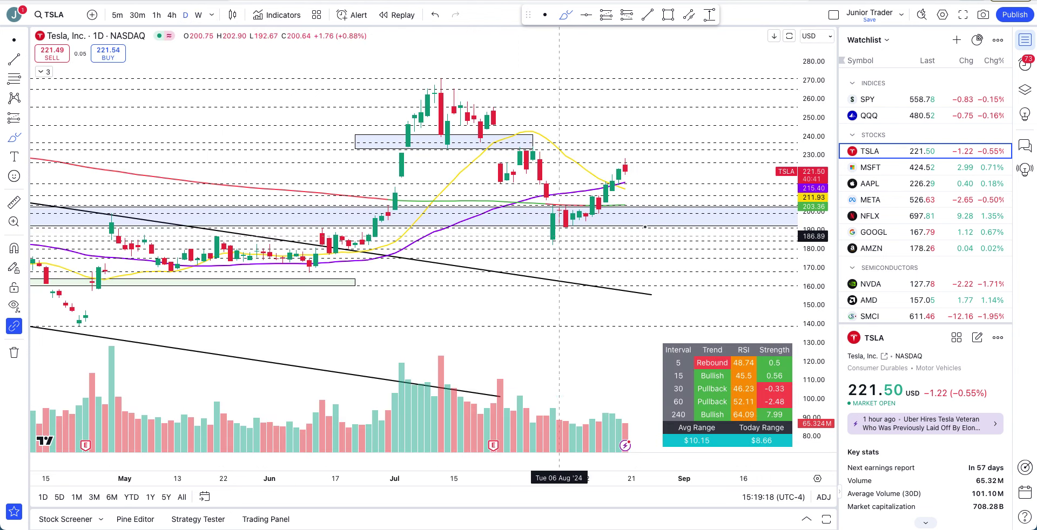
drag(809, 333, 823, 162)
drag(648, 99, 653, 185)
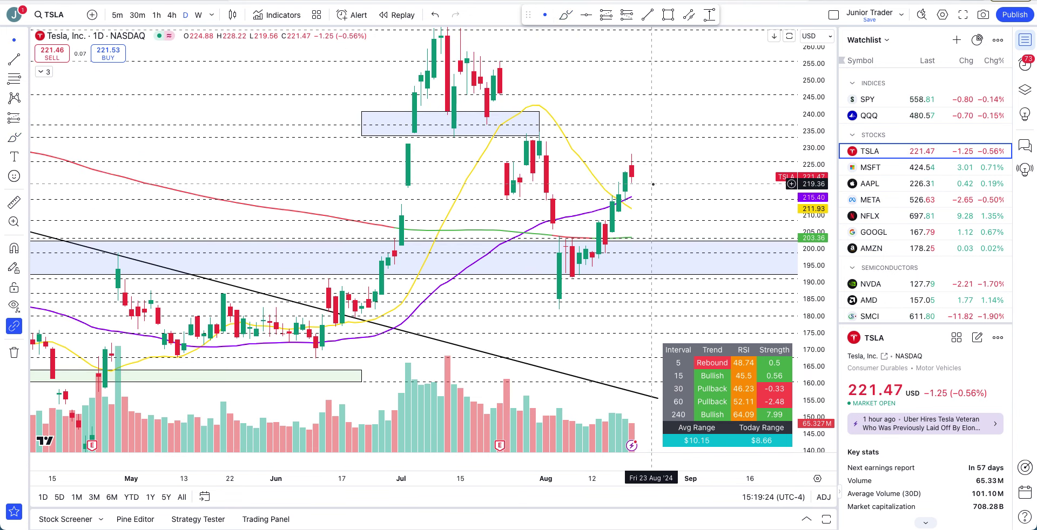